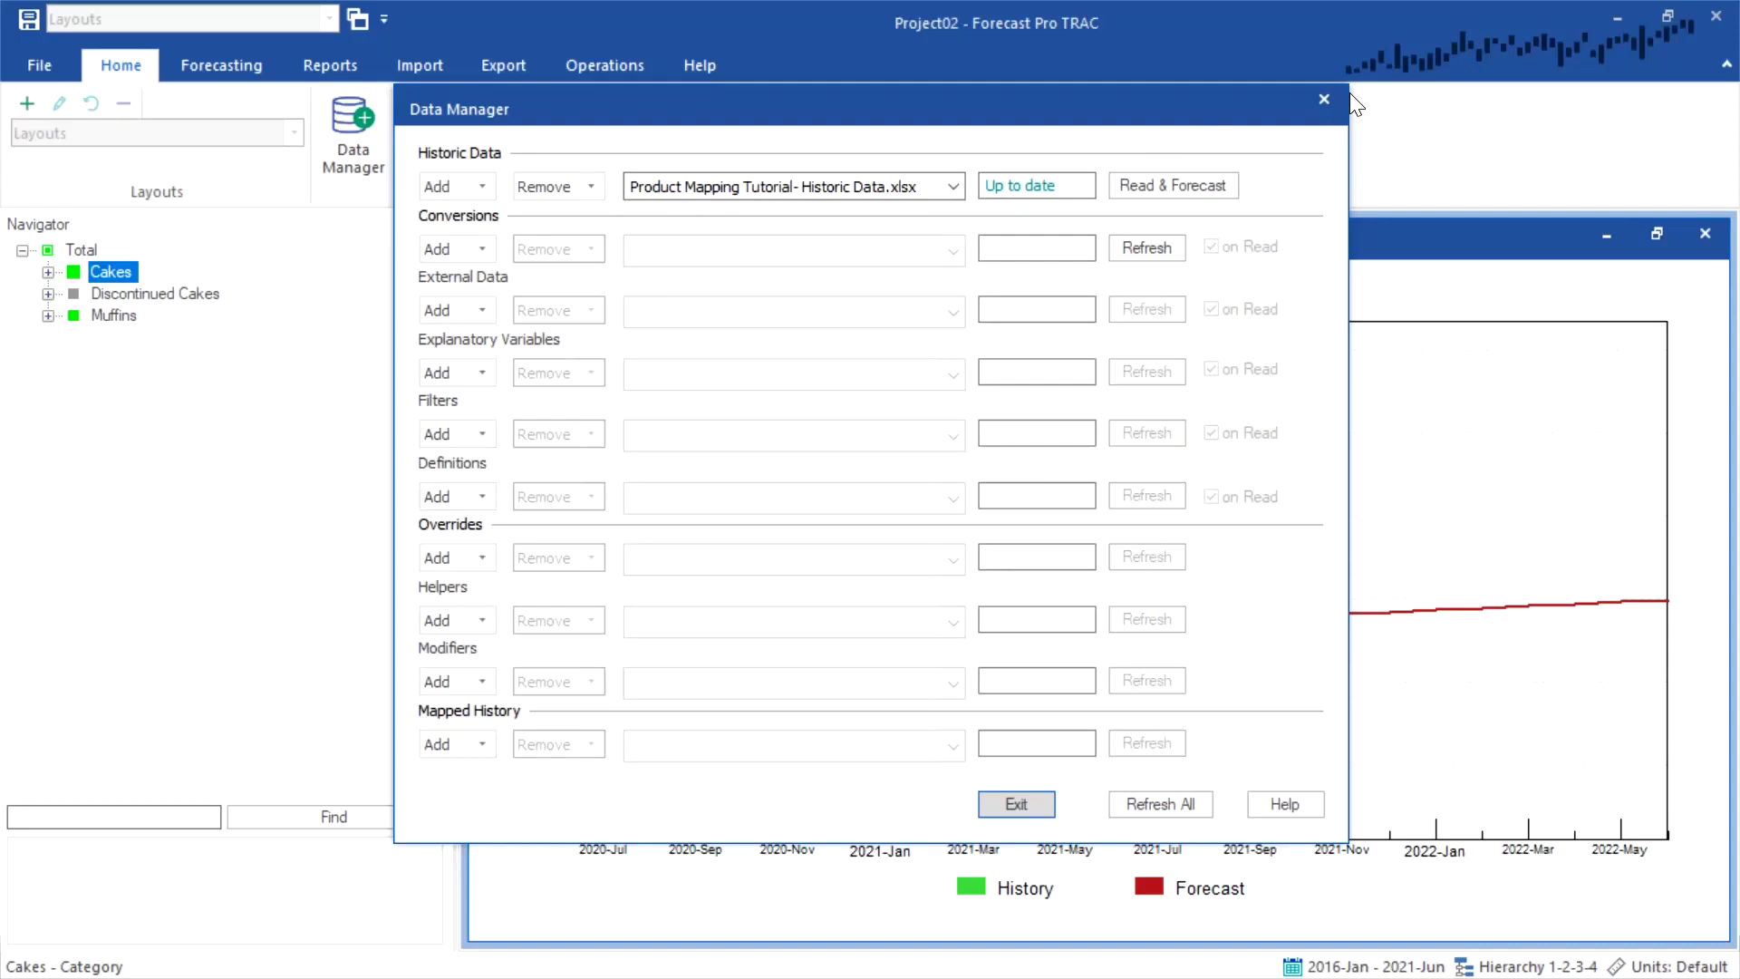
Step: Close the data sources and browse the Cakes and Discontinued Cakes hierarchies, viewing BU-20-01 then BU-20-02
{"action": "left_click", "coordinate": [1323, 100]}
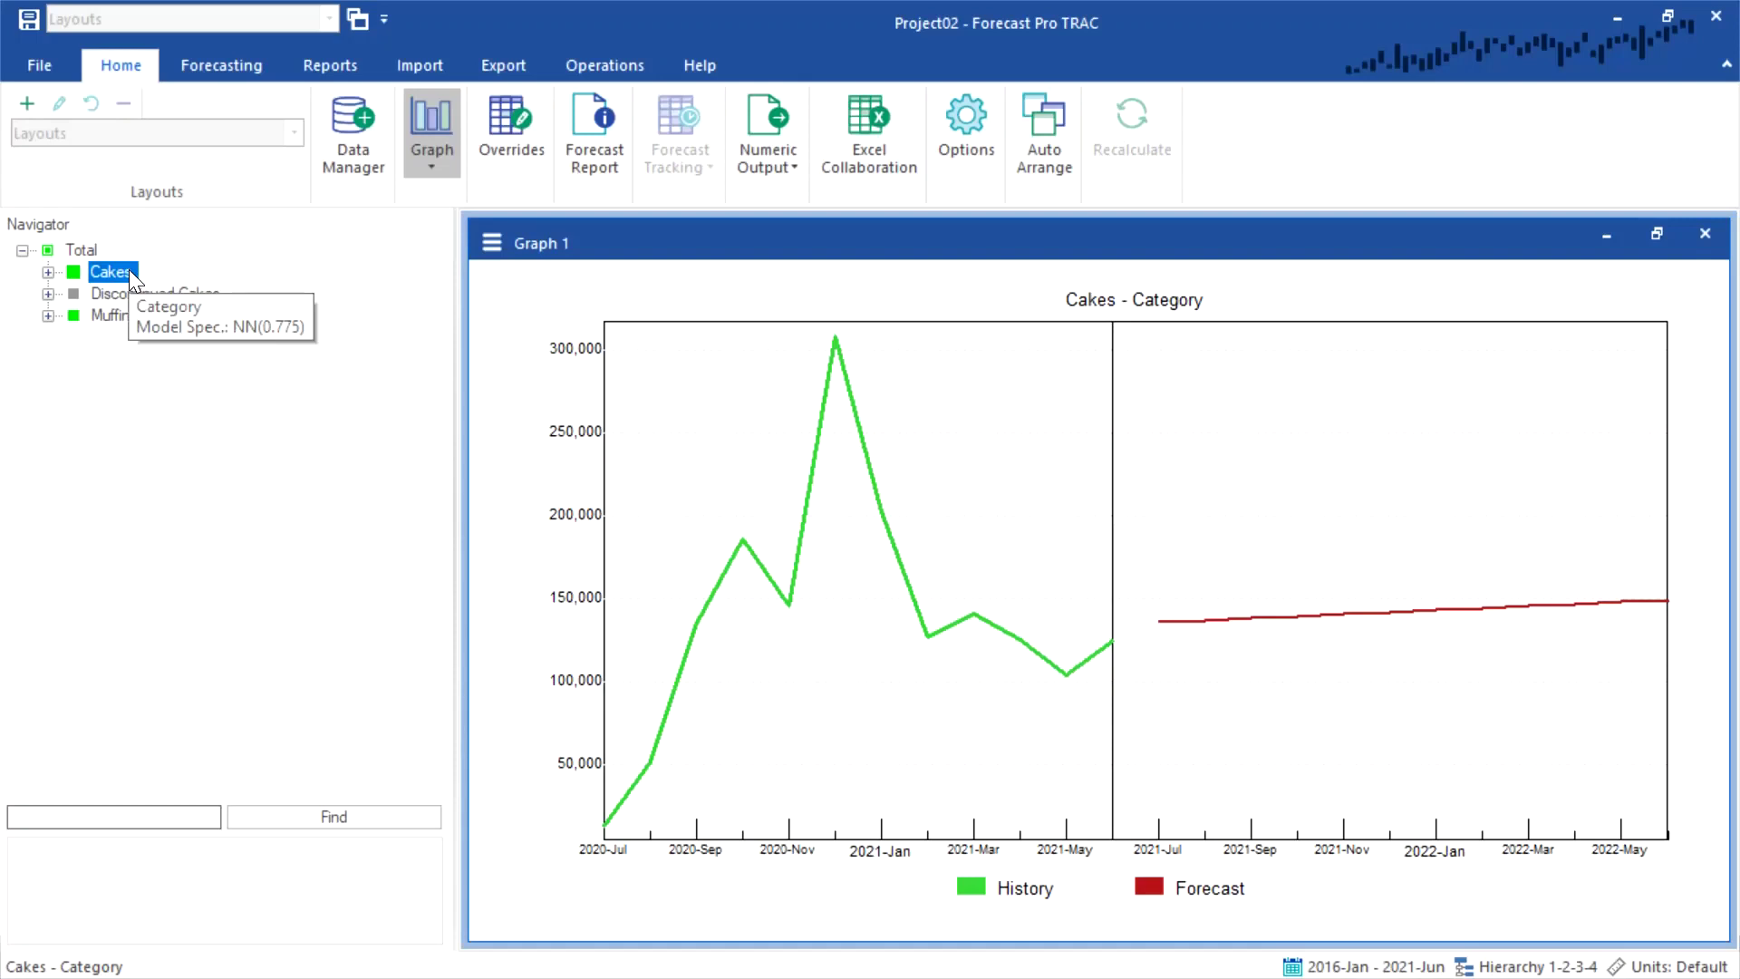
{"action": "left_click", "coordinate": [150, 302]}
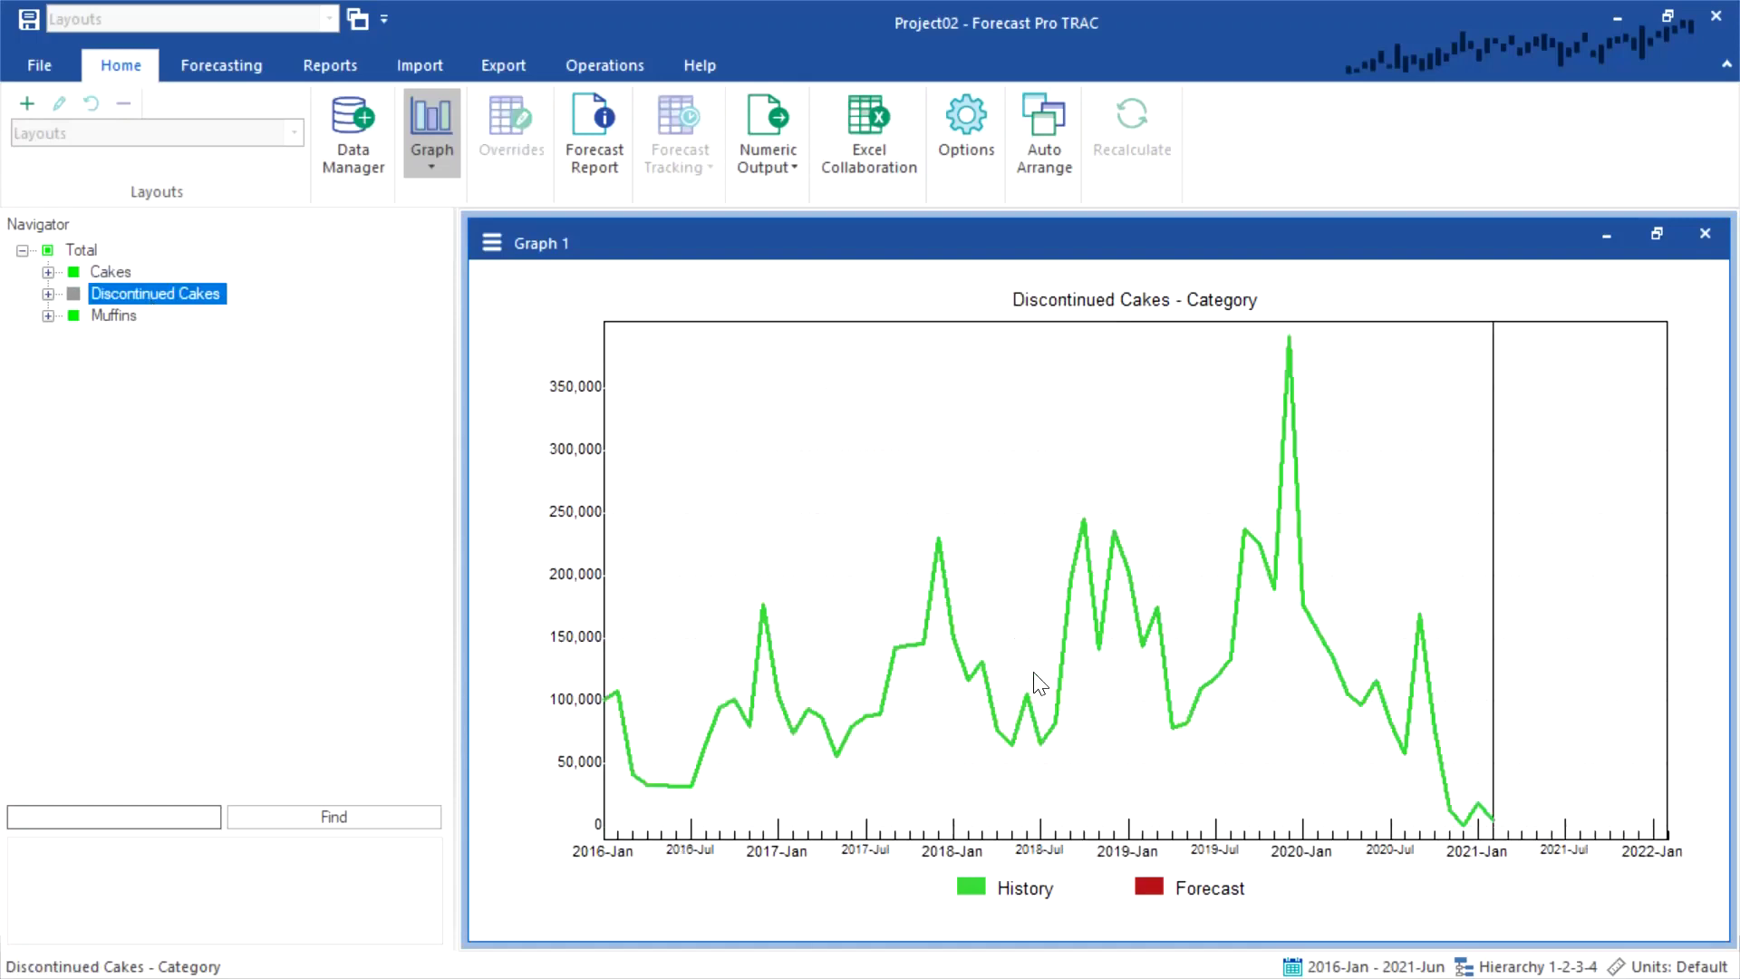
{"action": "left_click", "coordinate": [48, 272]}
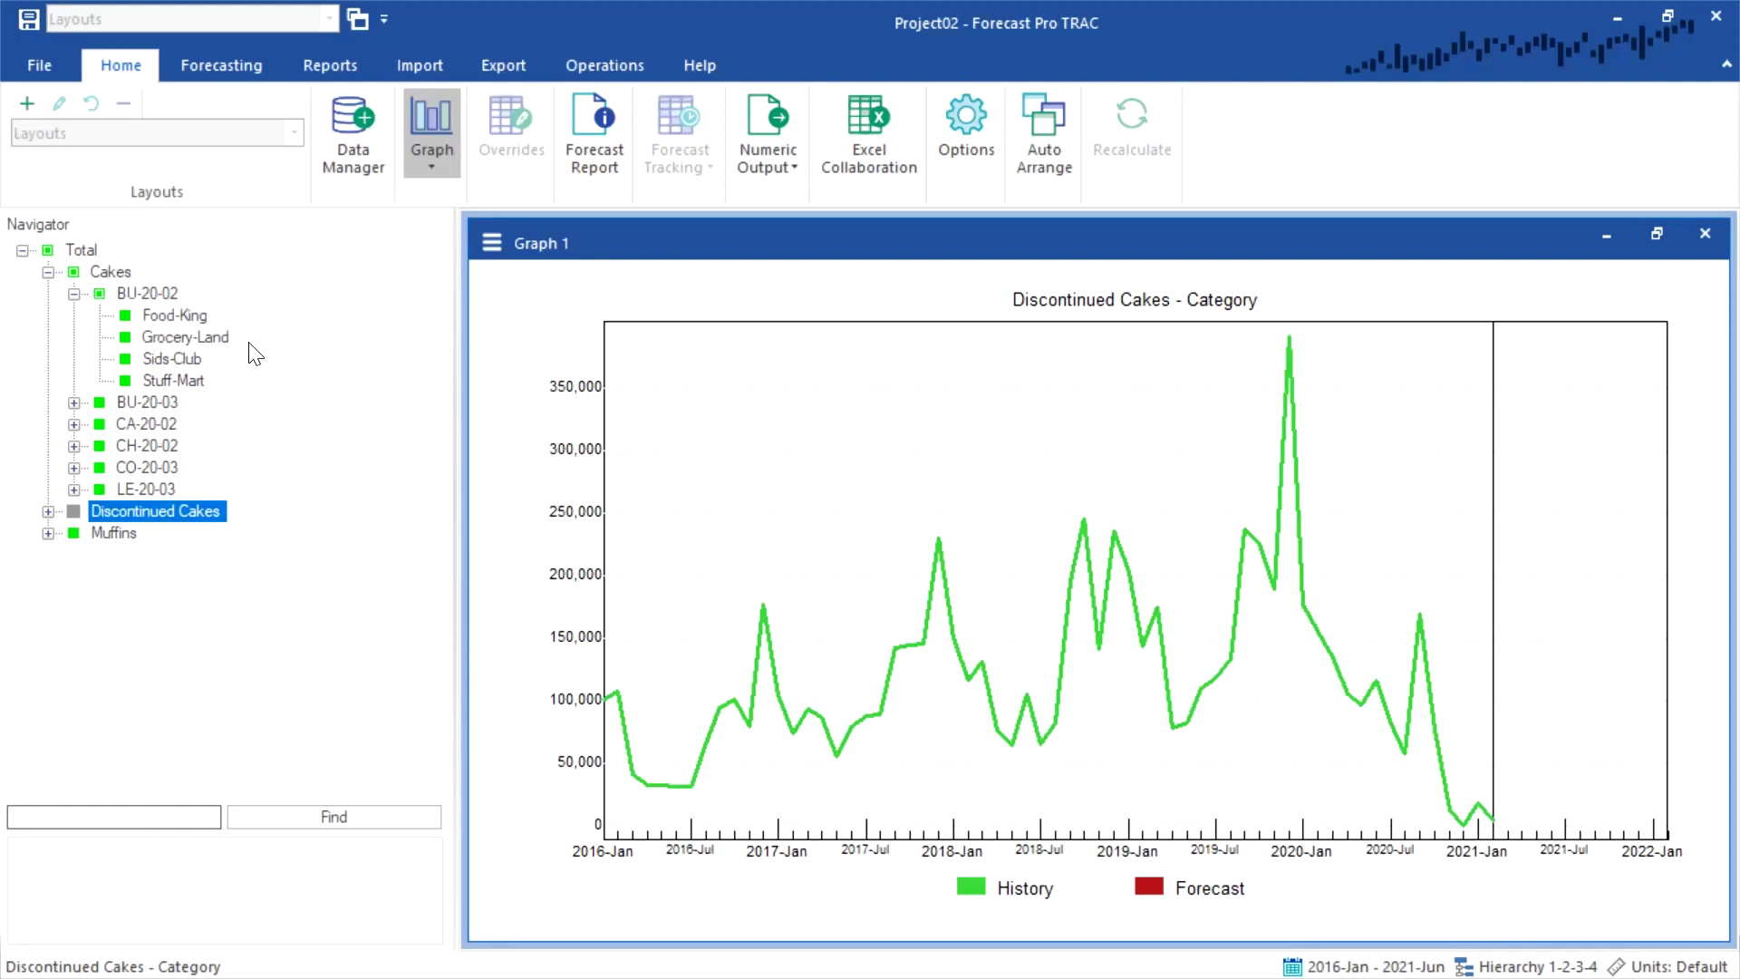
{"action": "left_click", "coordinate": [48, 513]}
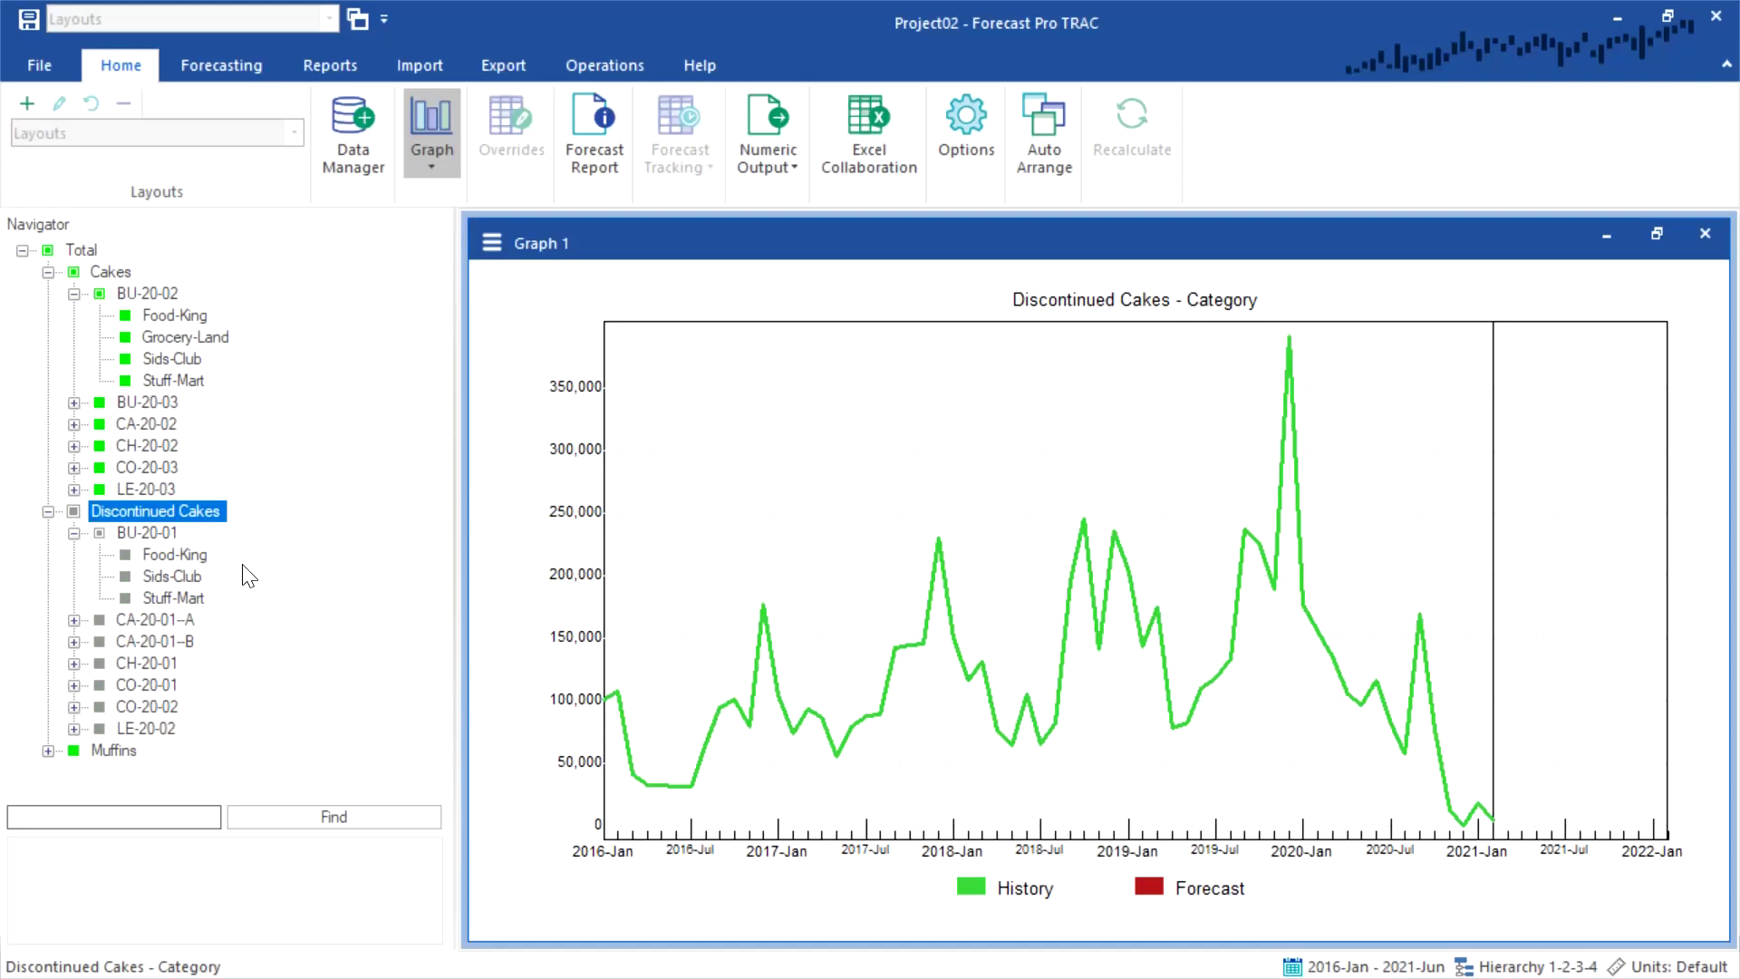
{"action": "left_click", "coordinate": [165, 535]}
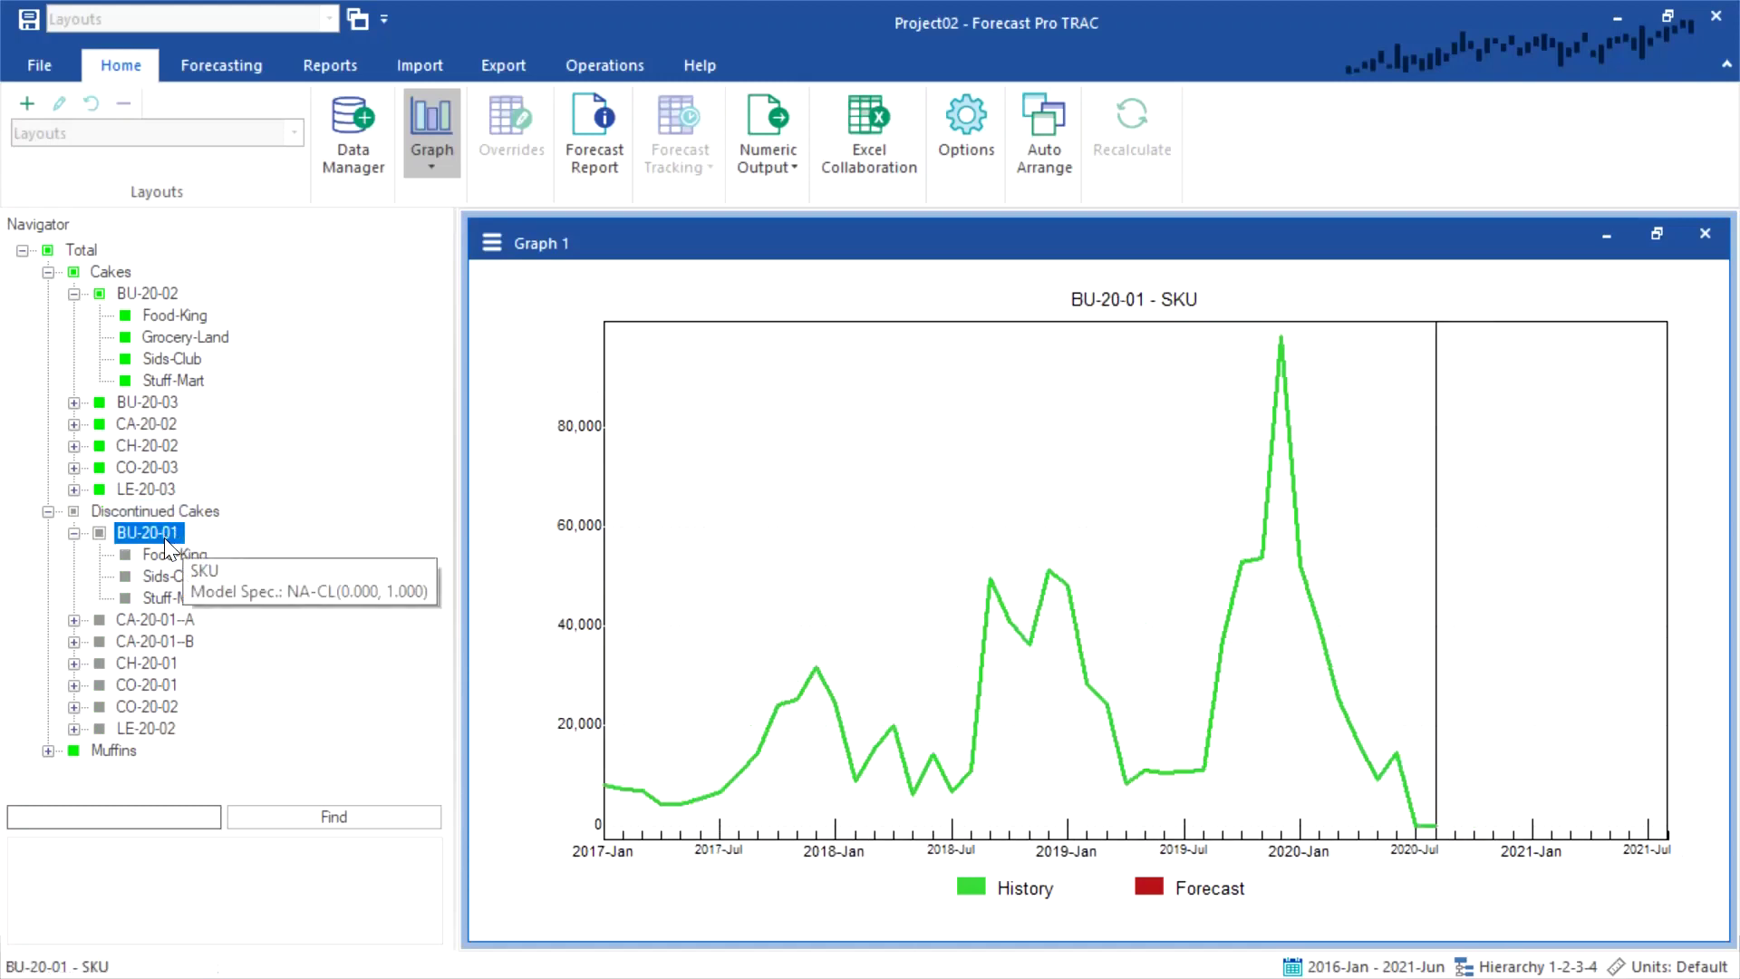
{"action": "mouse_move", "coordinate": [146, 533]}
{"action": "left_click", "coordinate": [171, 294]}
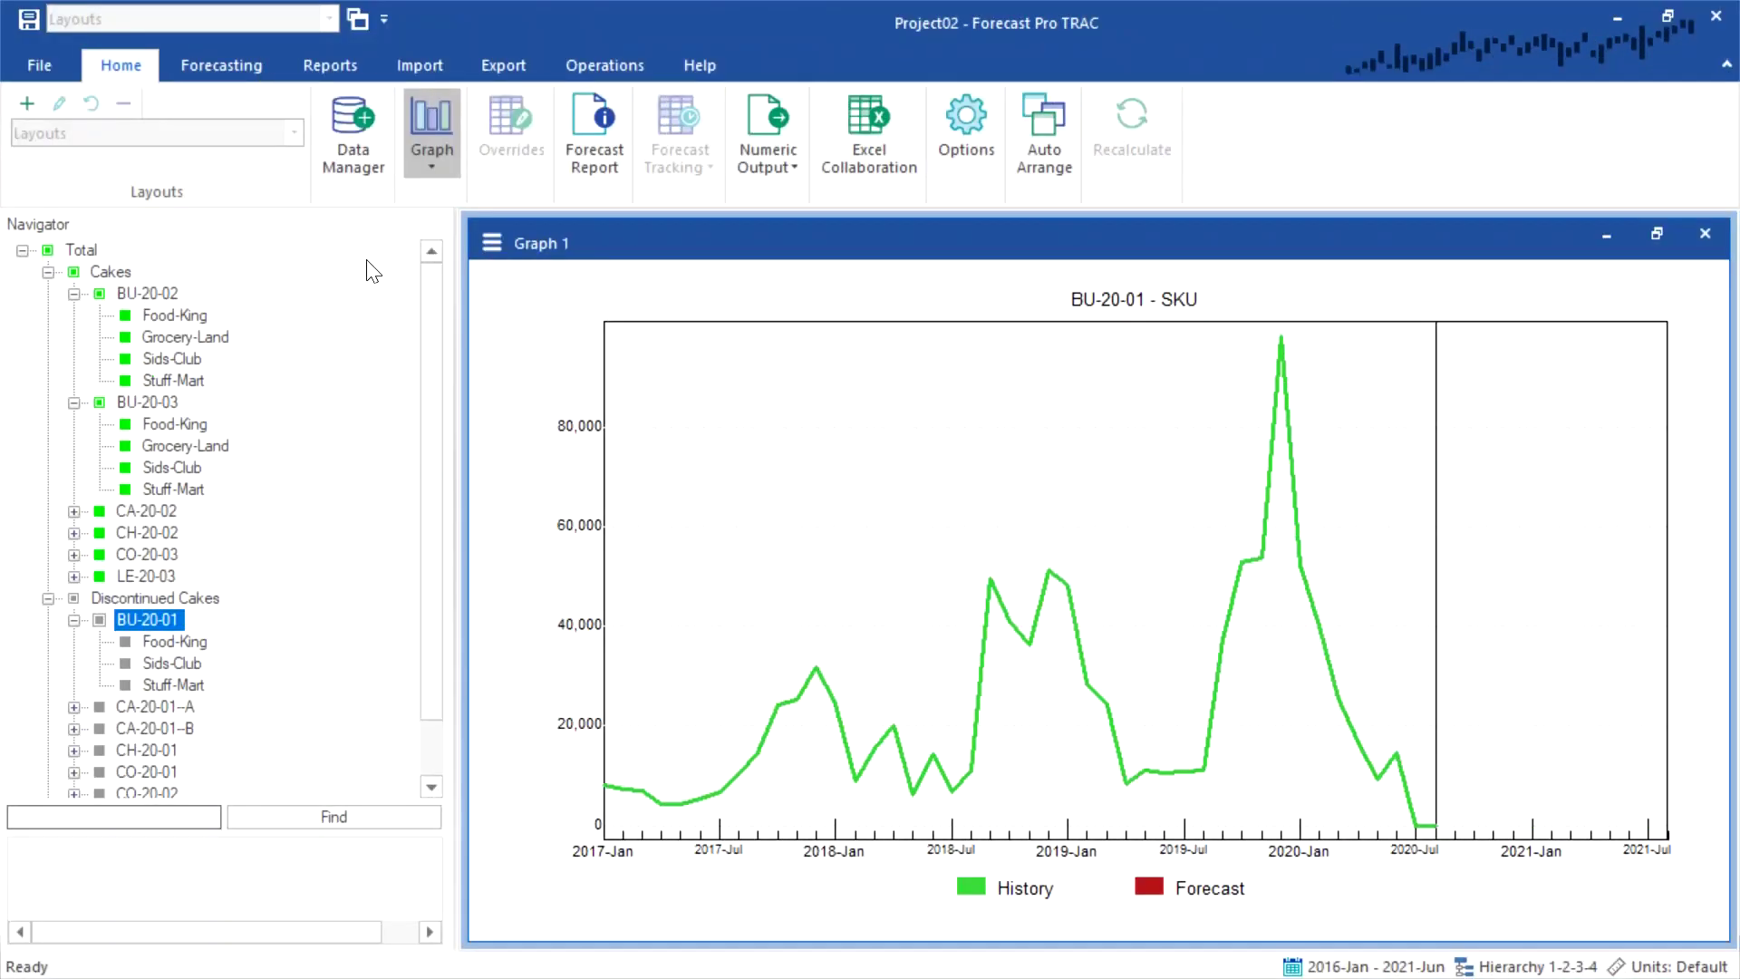
Step: Add 'Product Mapping Tutorial Part 2- Product Mapping.xlsx' as Excel mapped history, refresh it, and exit
{"action": "left_click", "coordinate": [370, 166]}
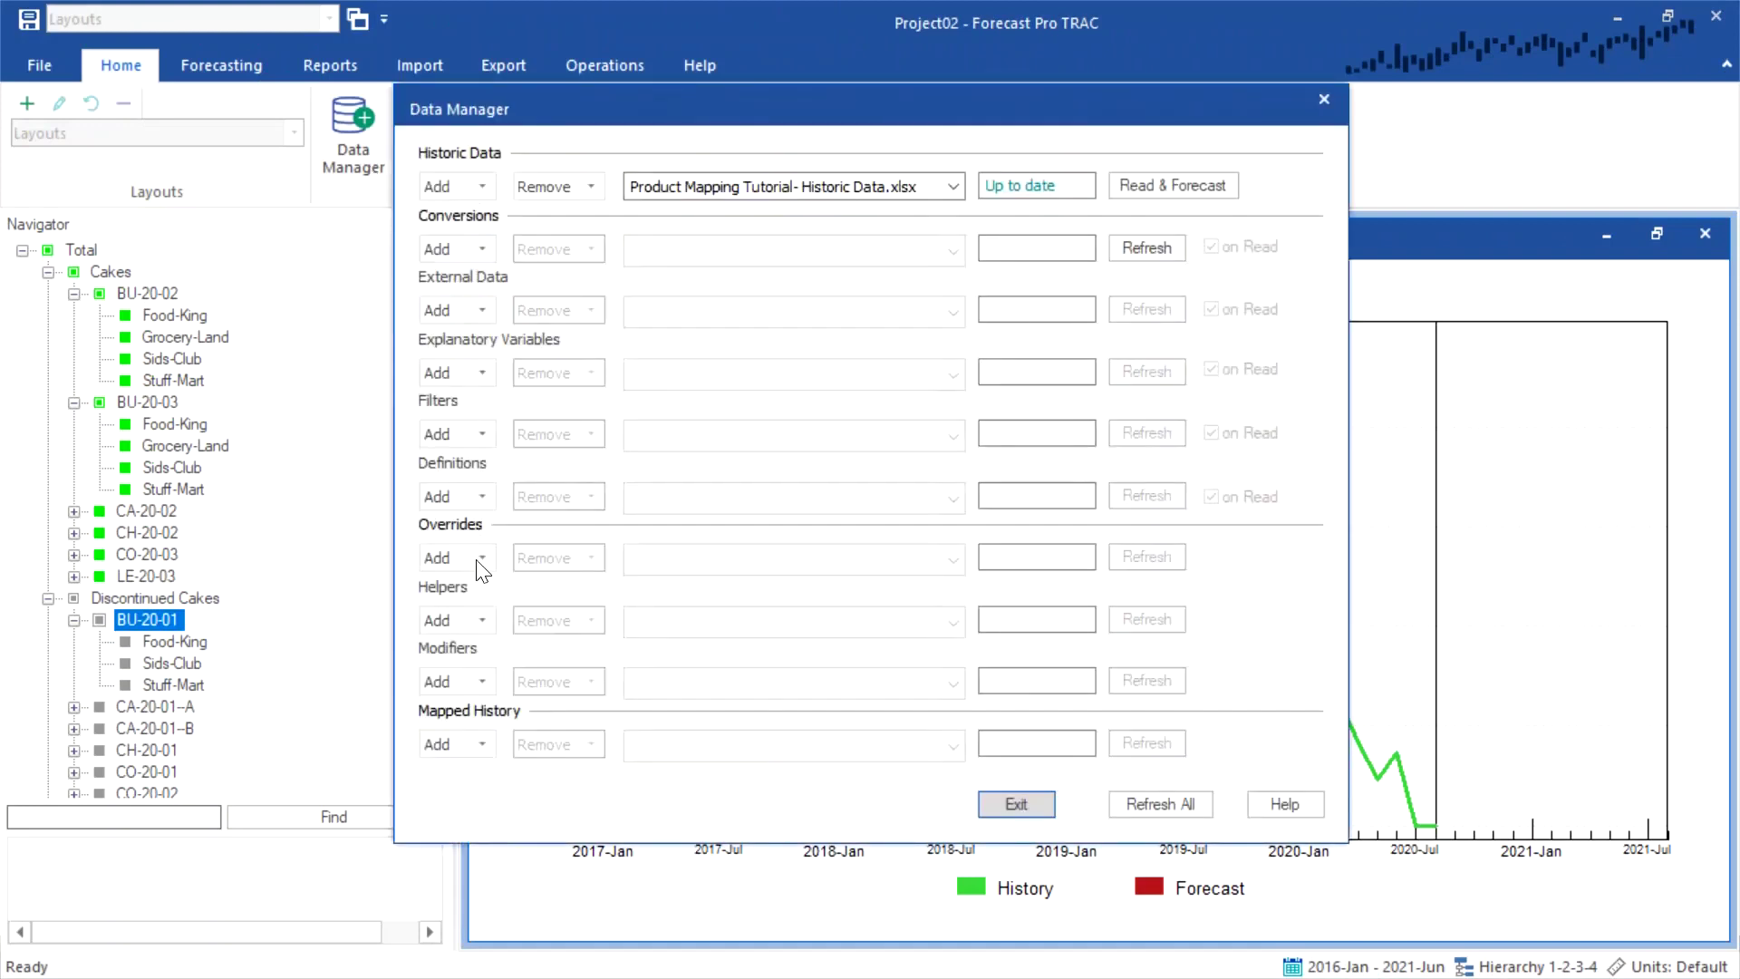
{"action": "left_click", "coordinate": [488, 747]}
{"action": "left_click", "coordinate": [474, 789]}
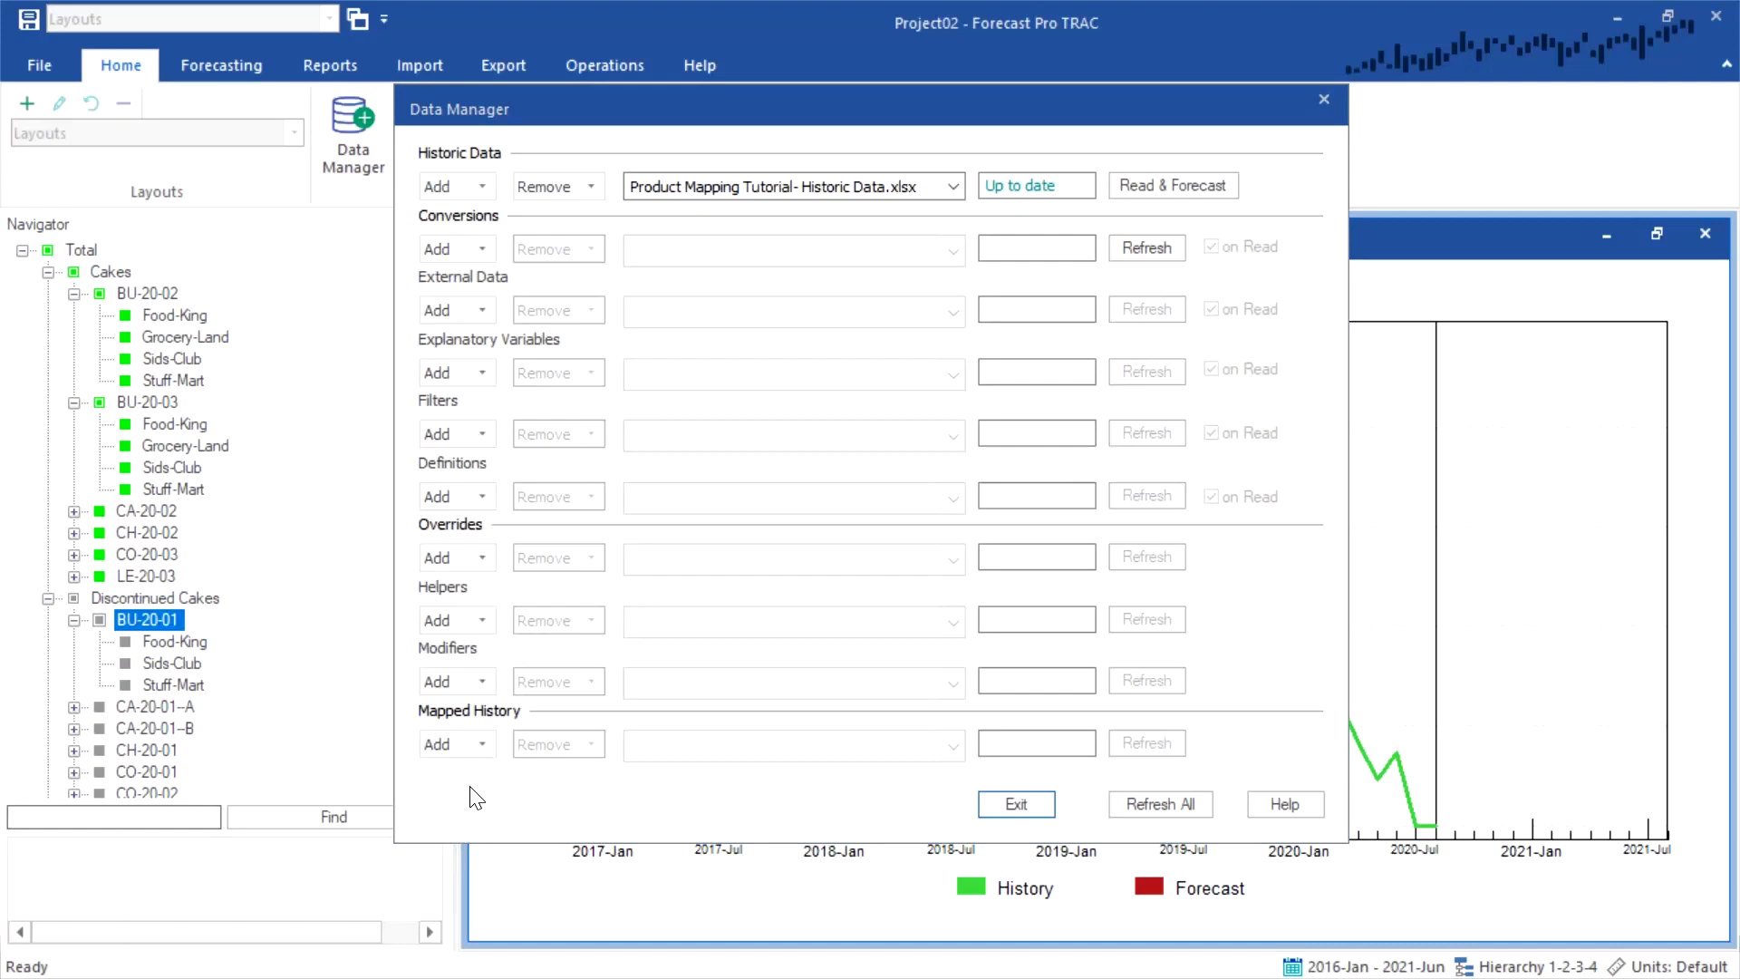
{"action": "left_click", "coordinate": [990, 451]}
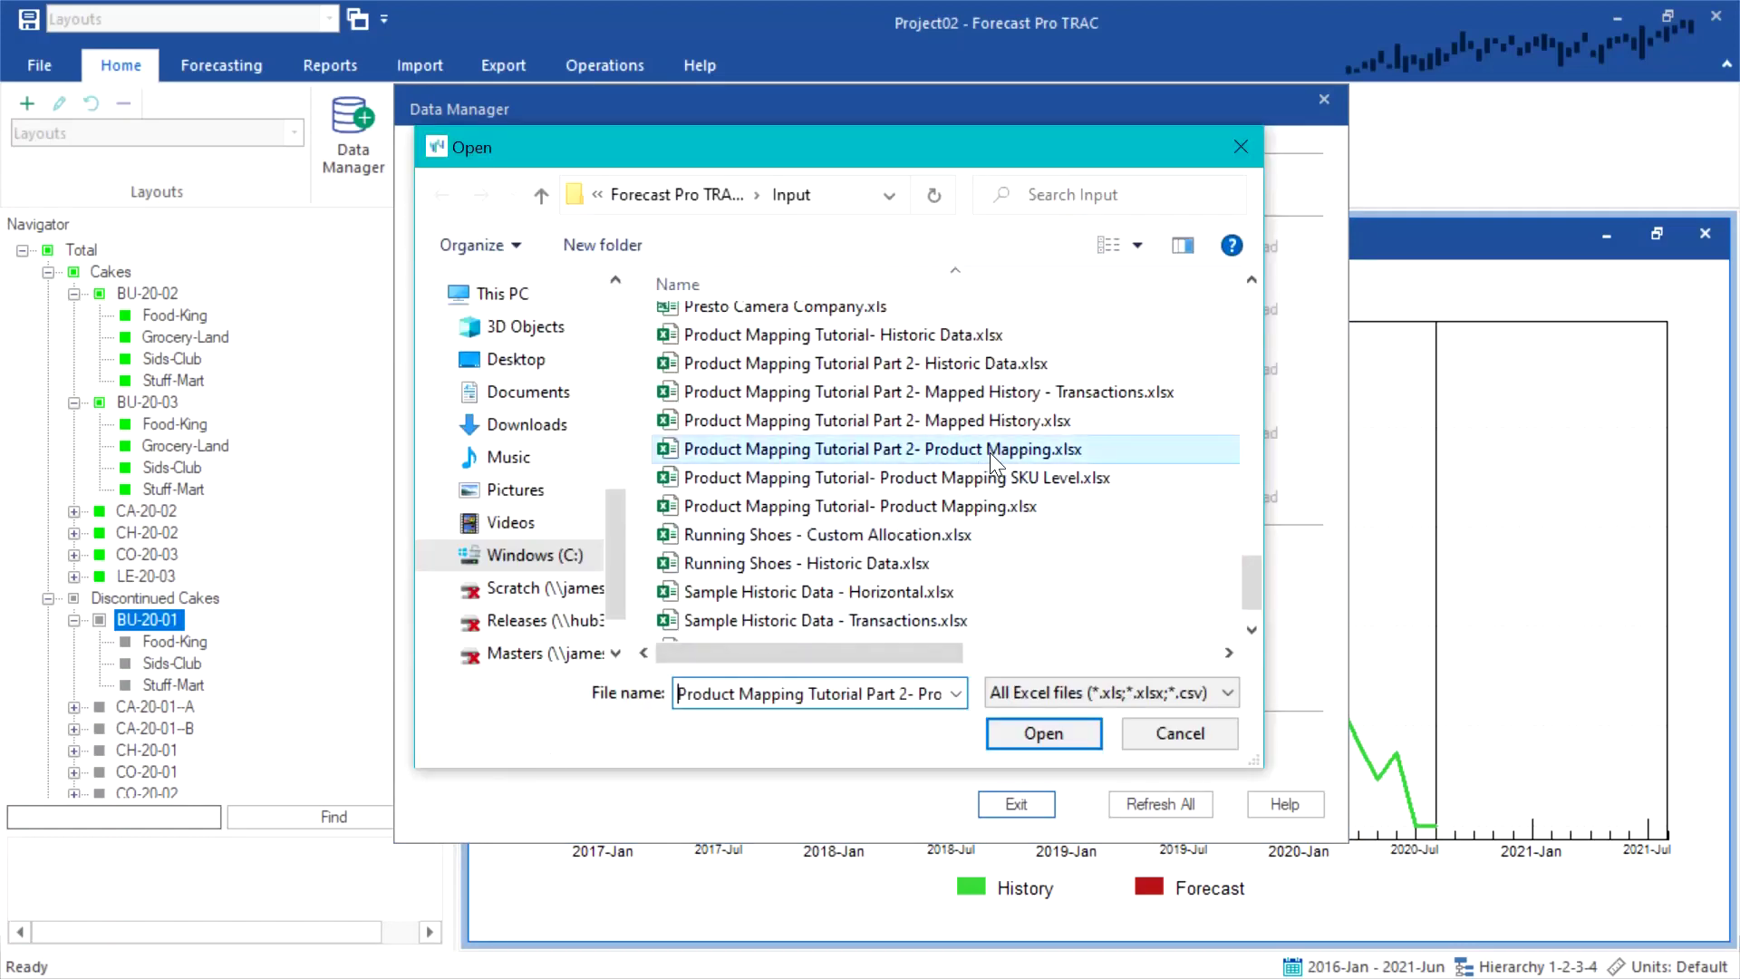
{"action": "left_click", "coordinate": [1079, 723]}
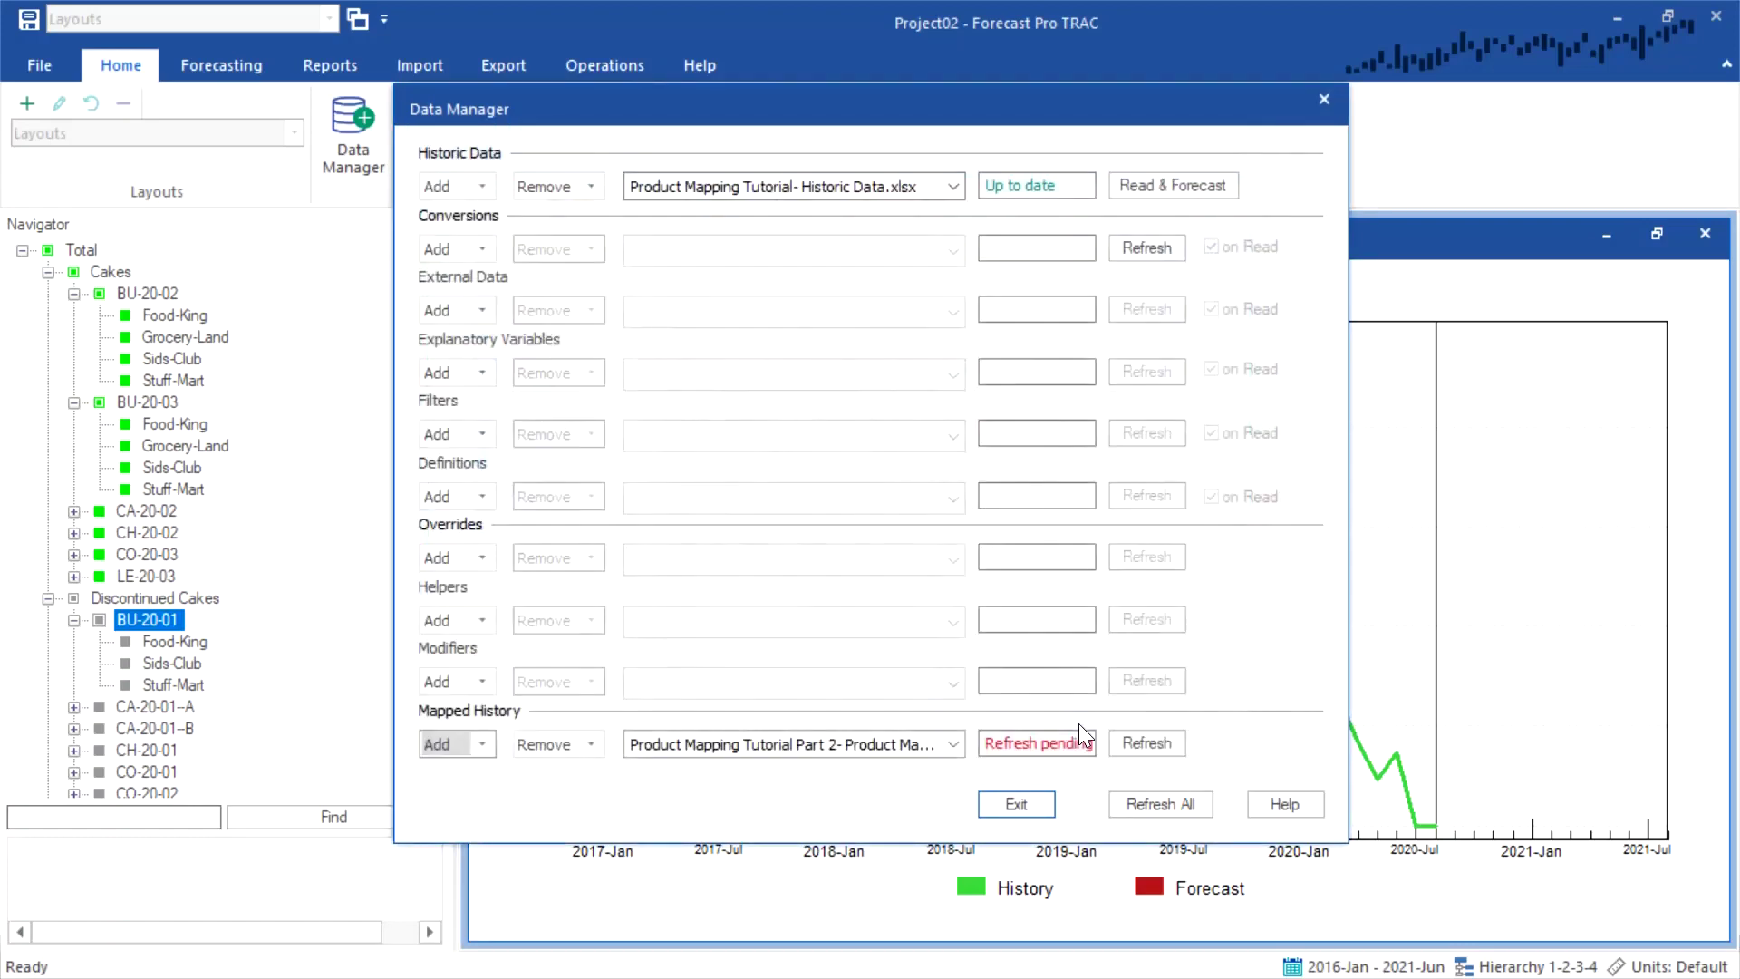
{"action": "left_click", "coordinate": [1153, 736]}
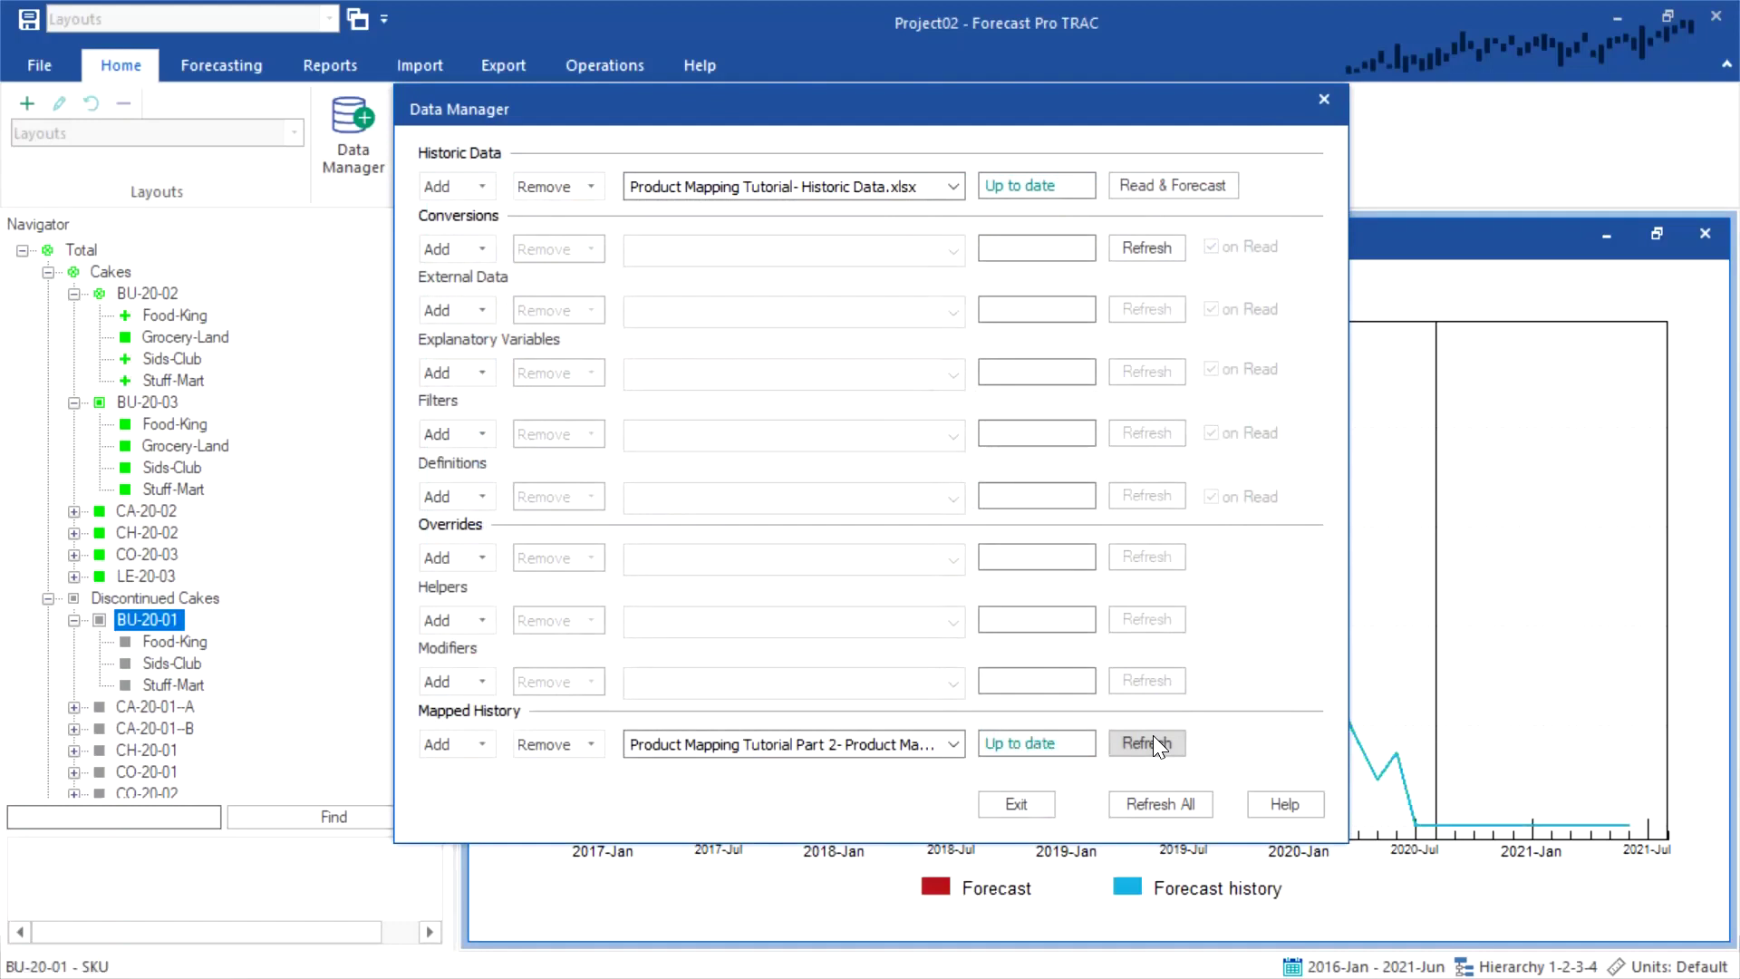
{"action": "left_click", "coordinate": [1016, 804]}
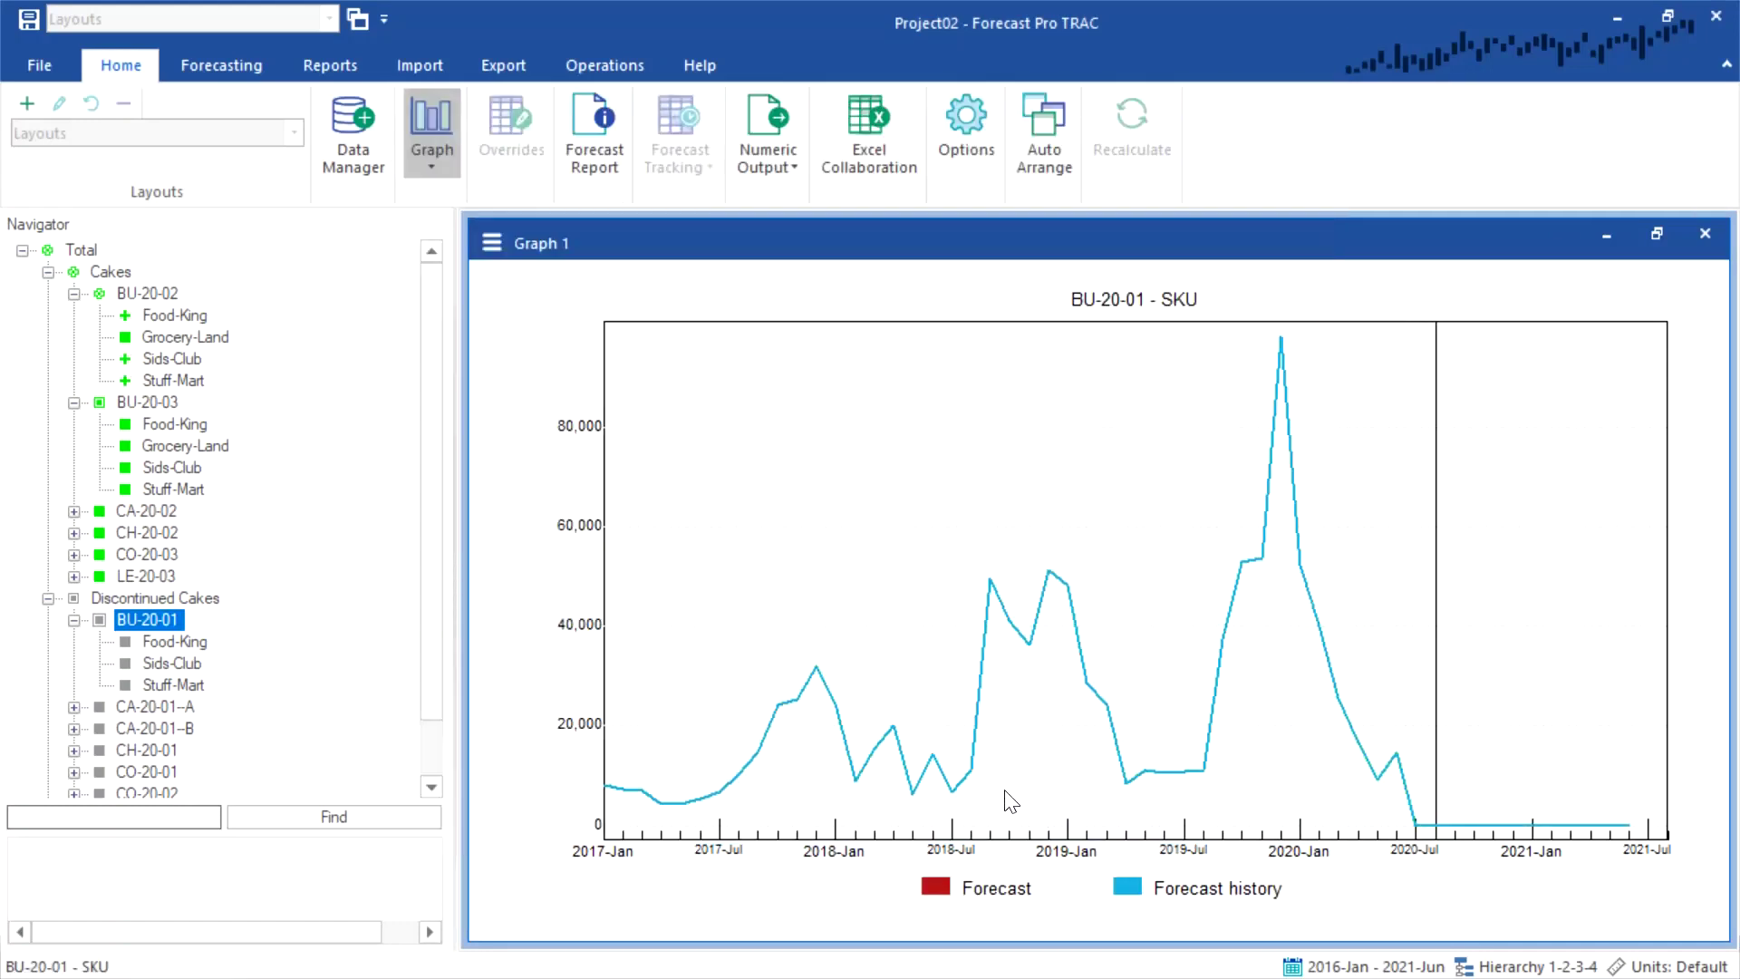
Step: Compare the BU-20-02 graphs for Food-King, Sids-Club and Stuff-Mart, ending back on Food-King
{"action": "left_click", "coordinate": [167, 317]}
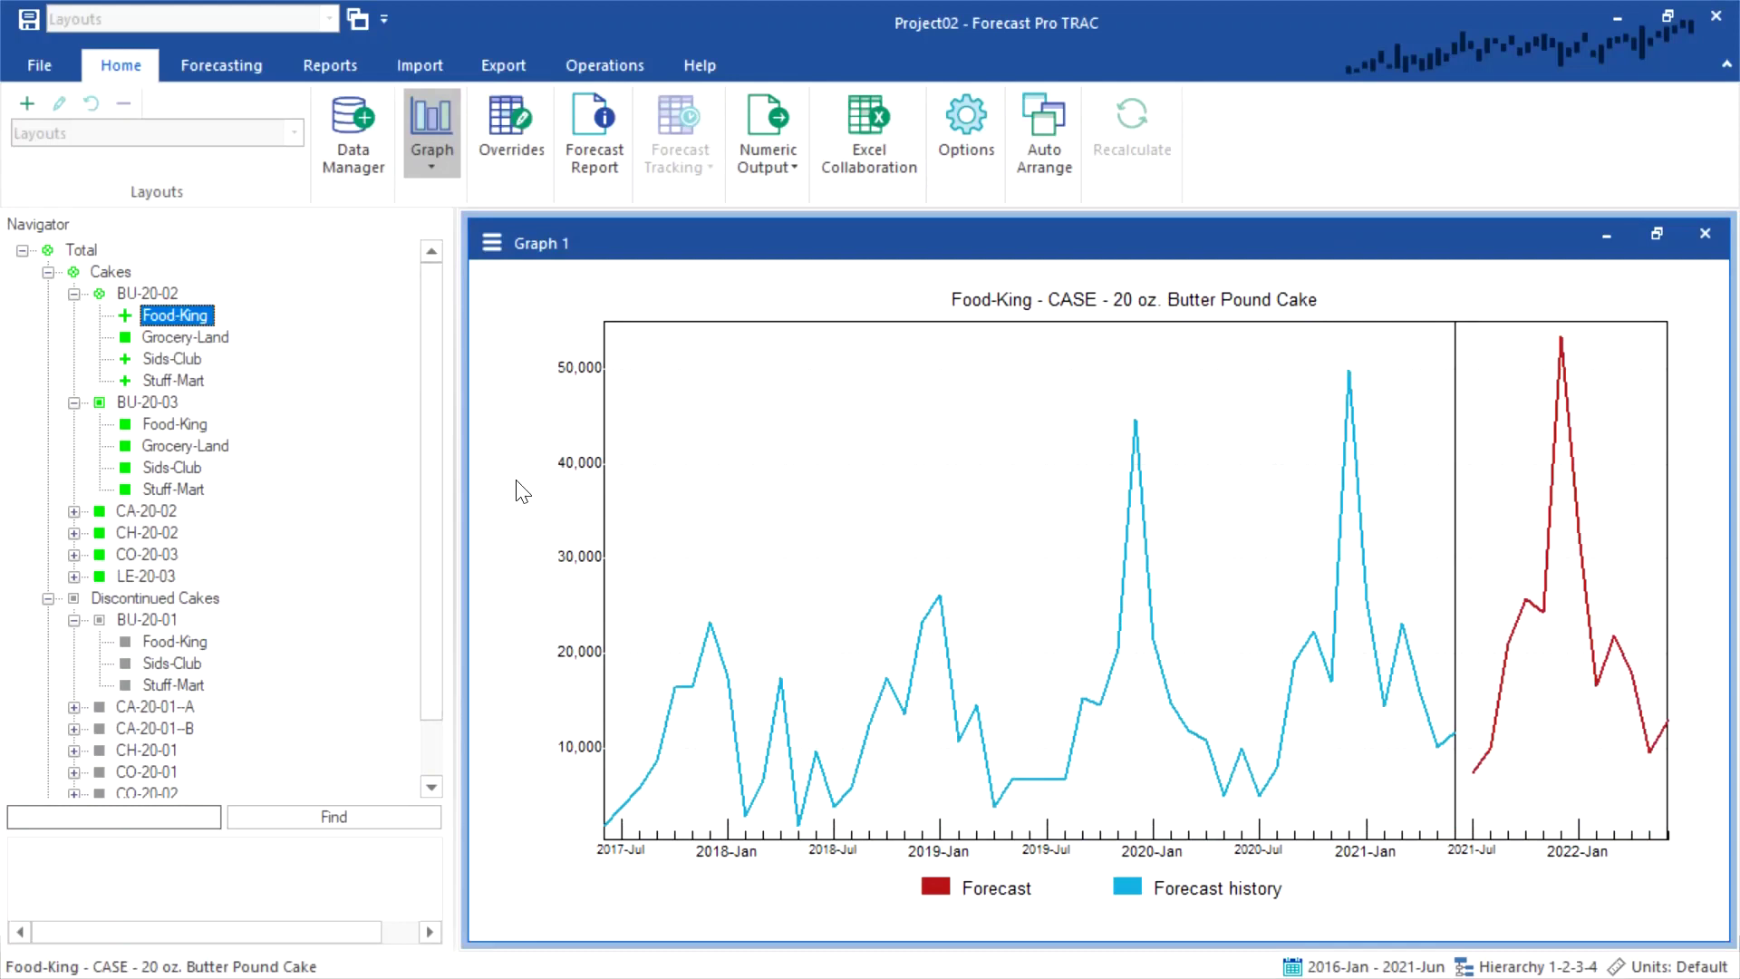
{"action": "left_click", "coordinate": [183, 355]}
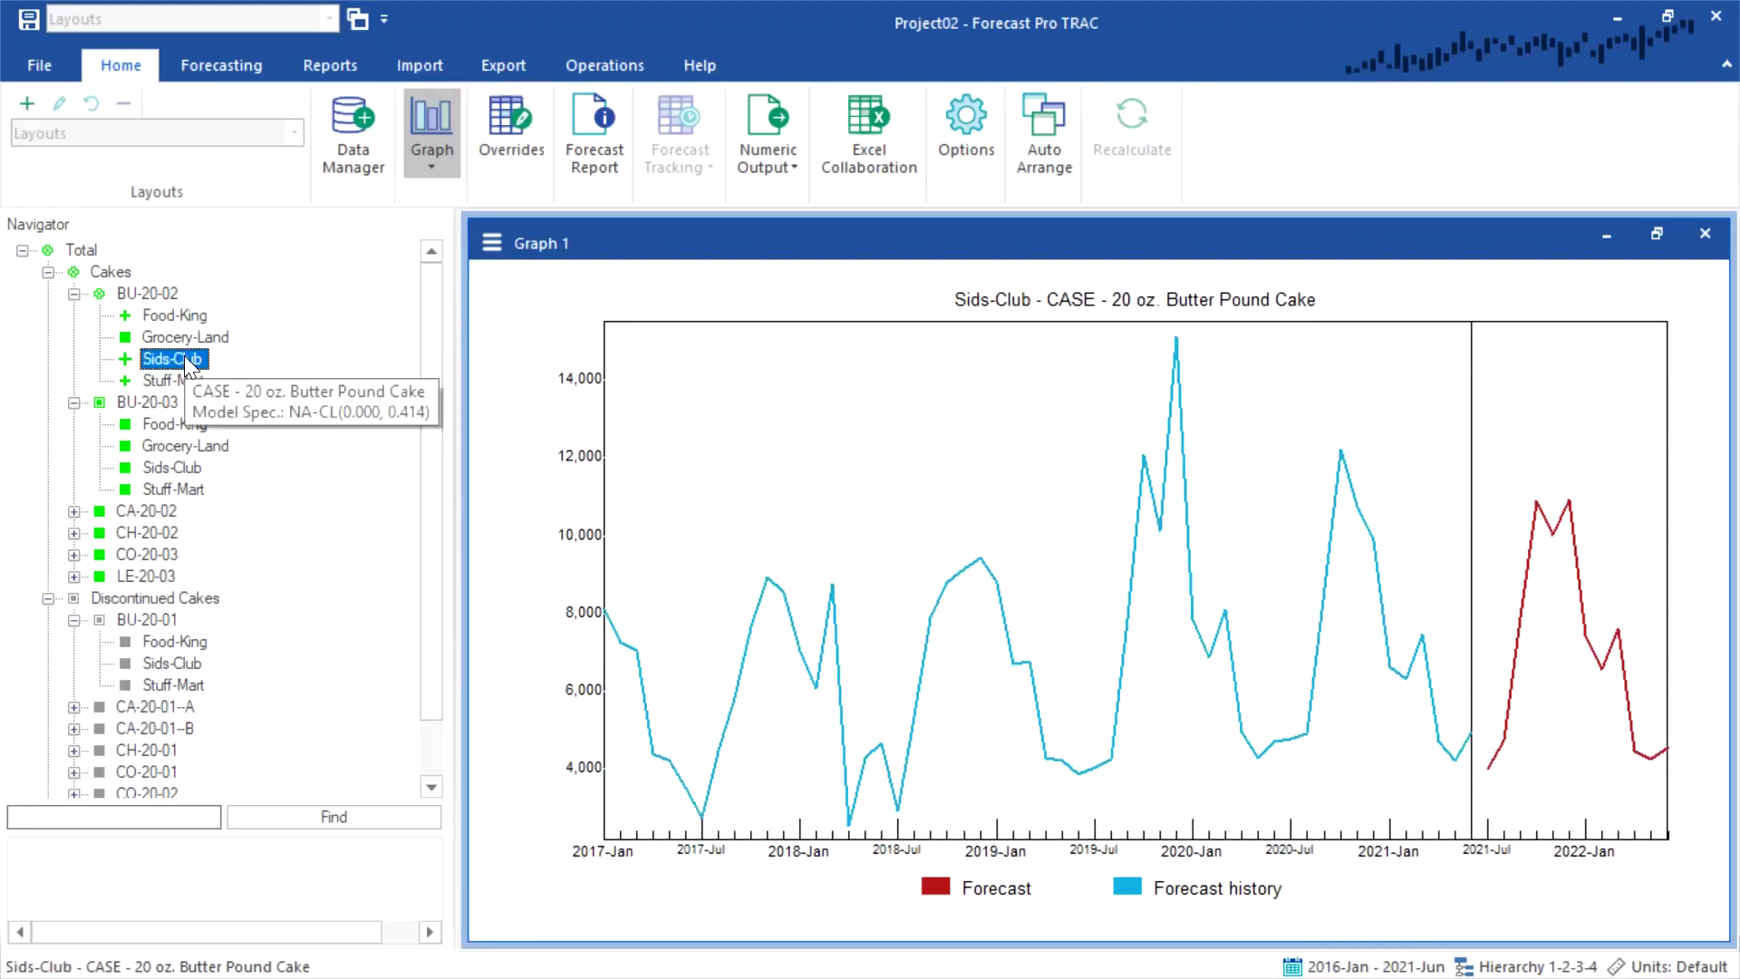
{"action": "left_click", "coordinate": [178, 381]}
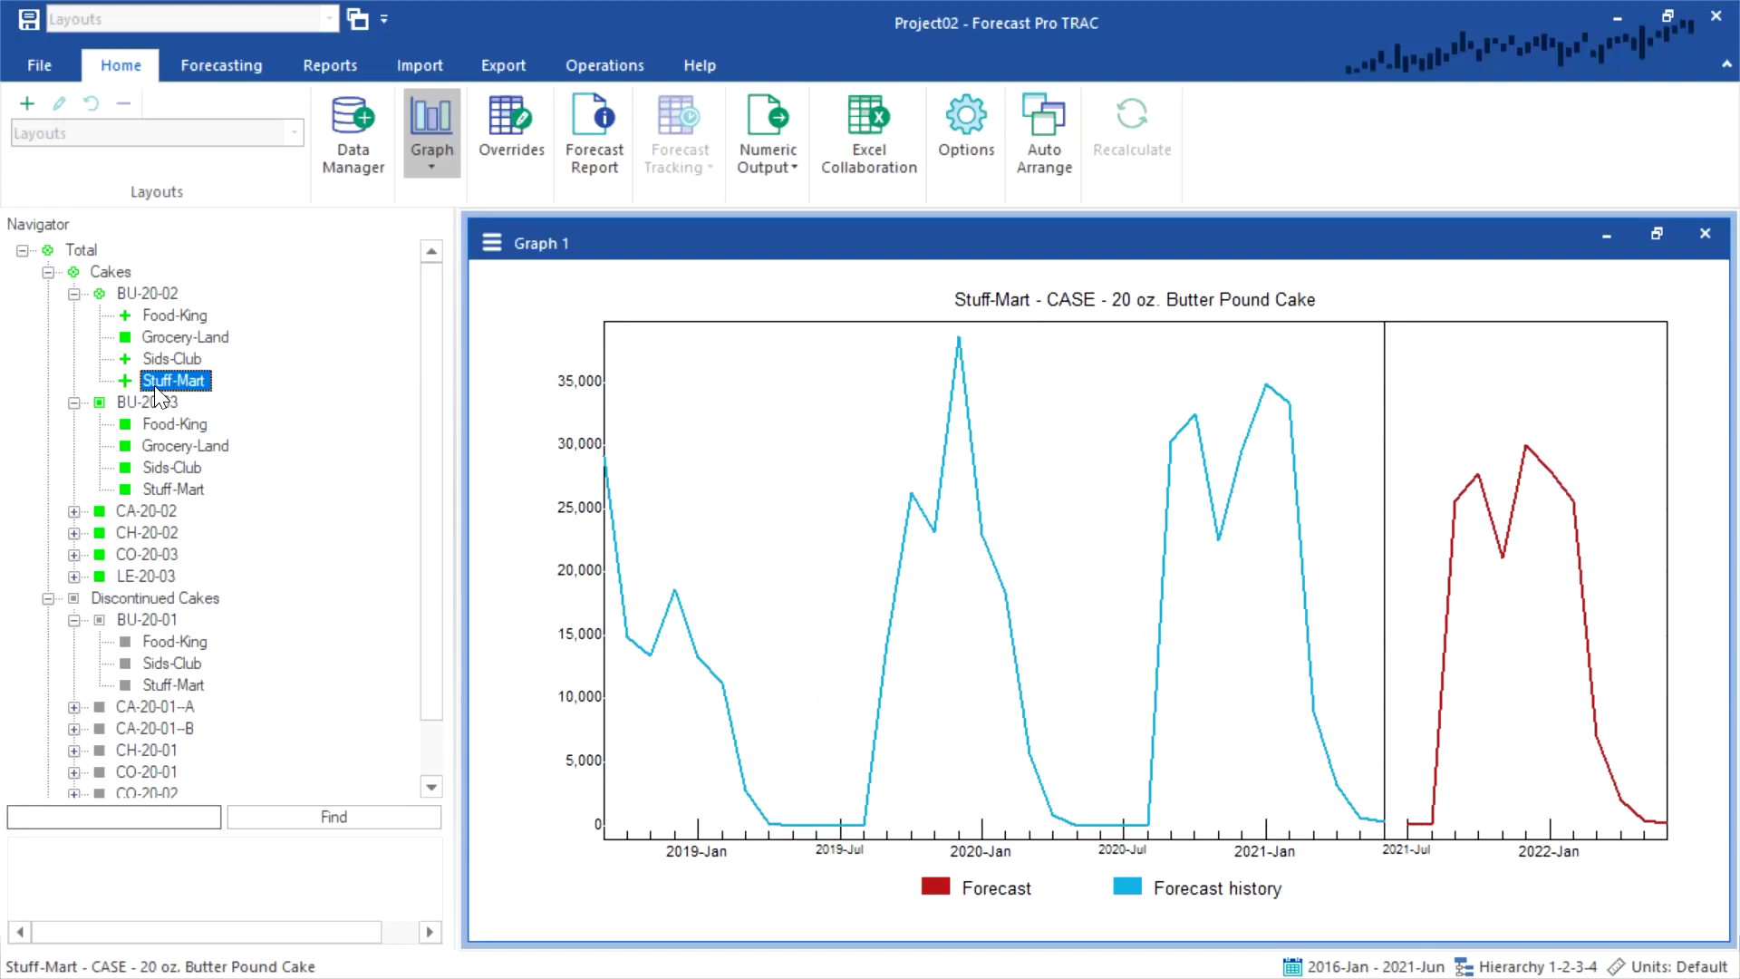
{"action": "left_click", "coordinate": [169, 365]}
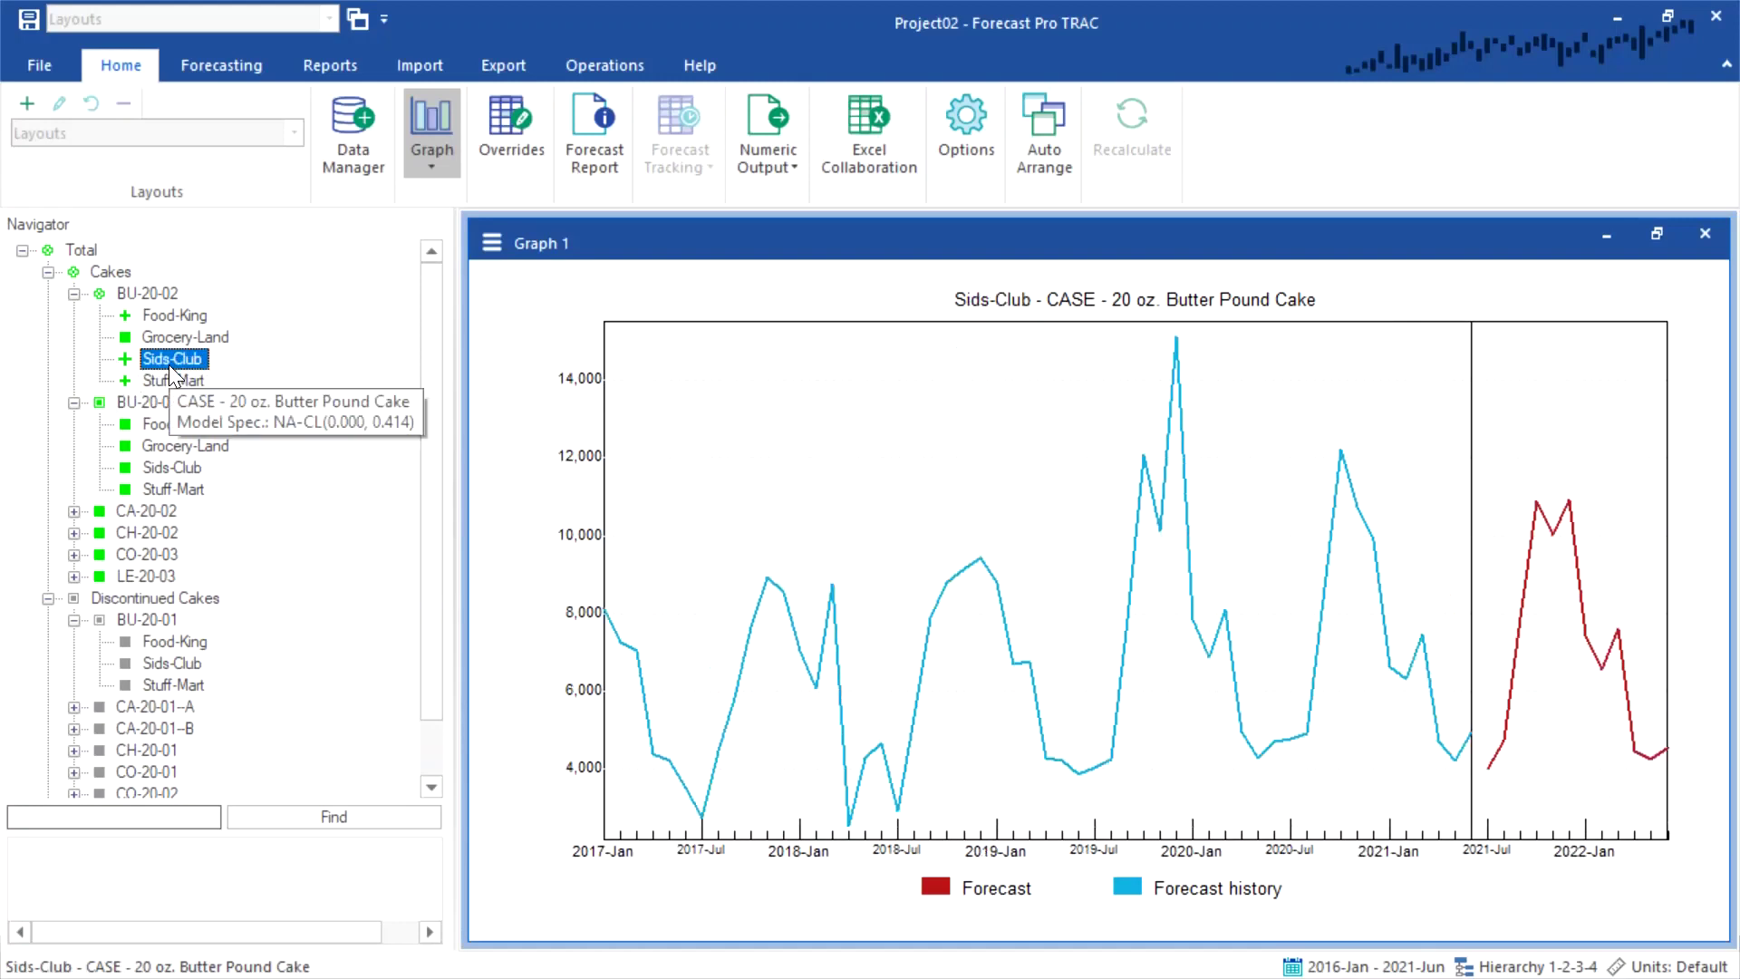
{"action": "left_click", "coordinate": [173, 312]}
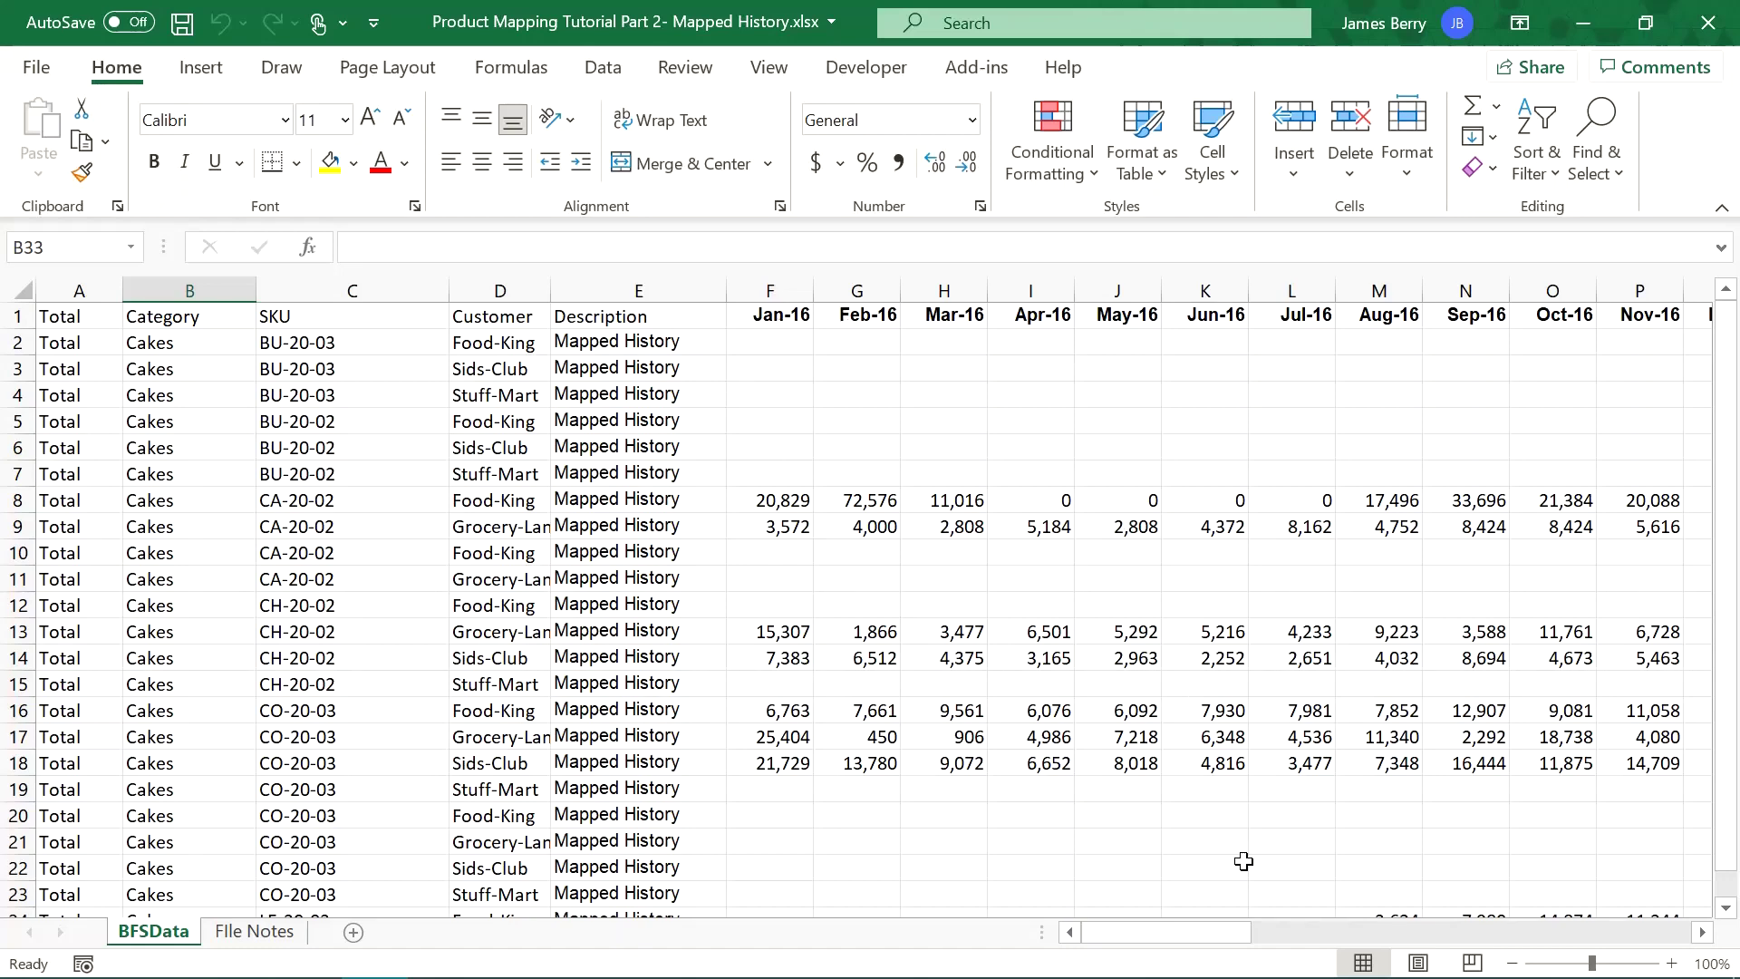
Step: Scroll across the Mapped History workbook's monthly columns and back
{"action": "left_click_drag", "start_coordinate": [1216, 932], "coordinate": [1362, 932]}
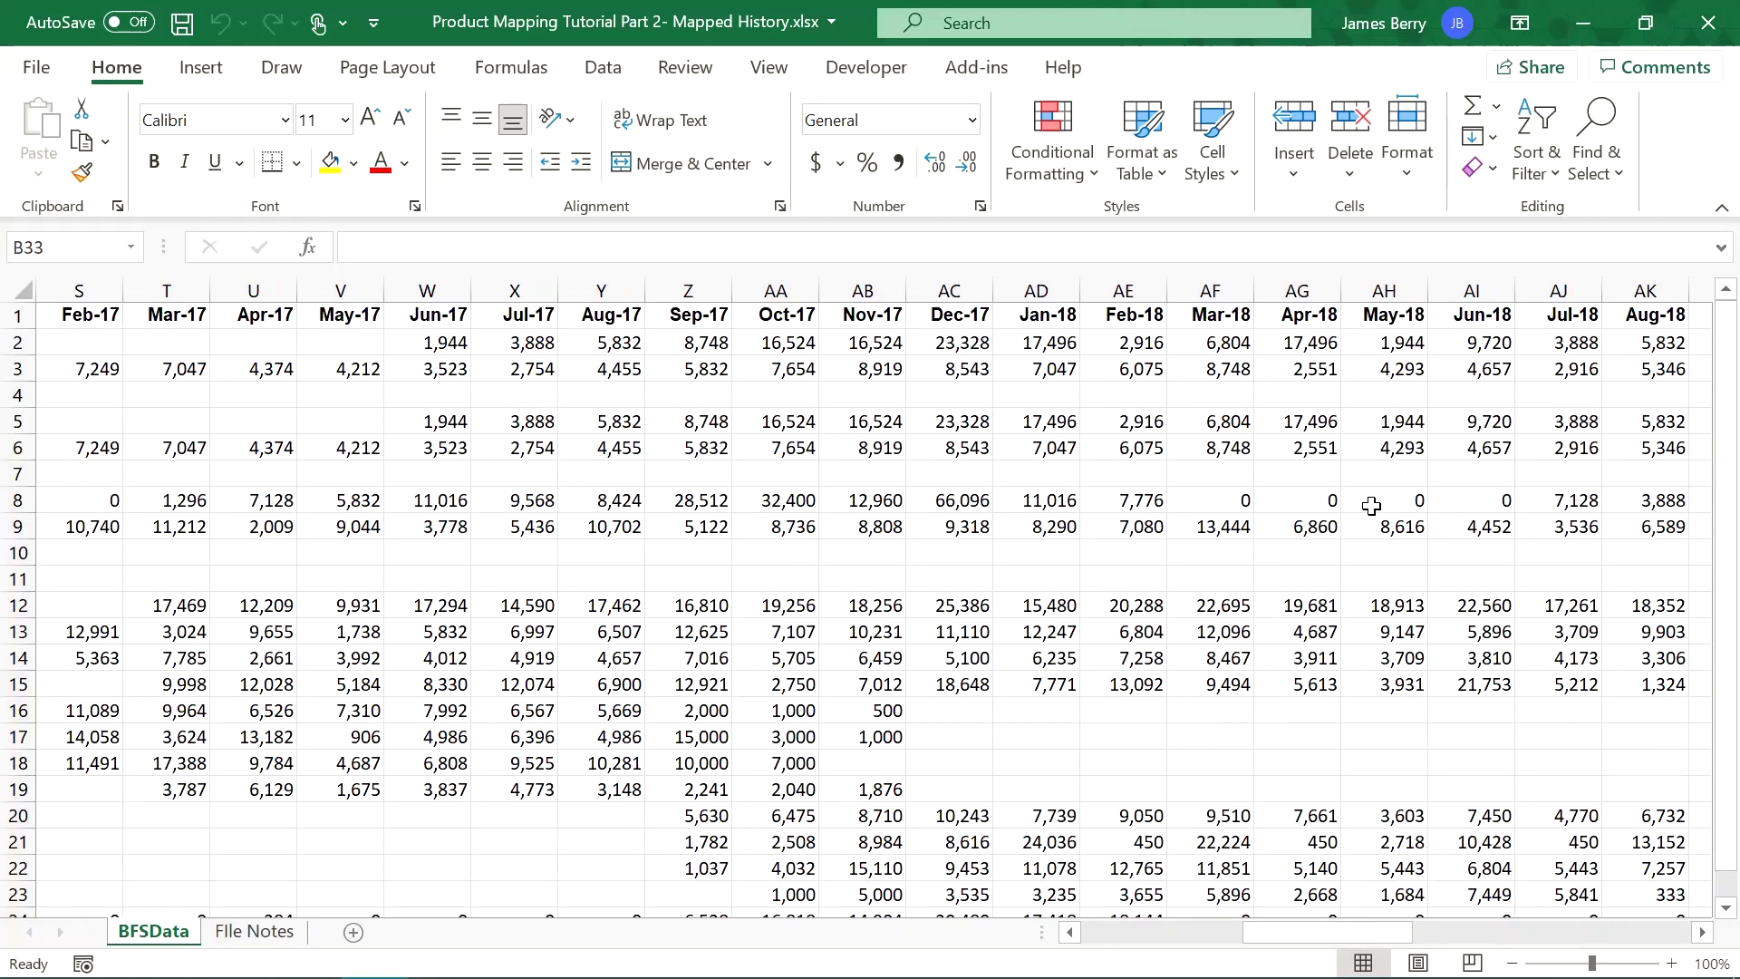
{"action": "left_click_drag", "start_coordinate": [1316, 942], "coordinate": [1158, 943]}
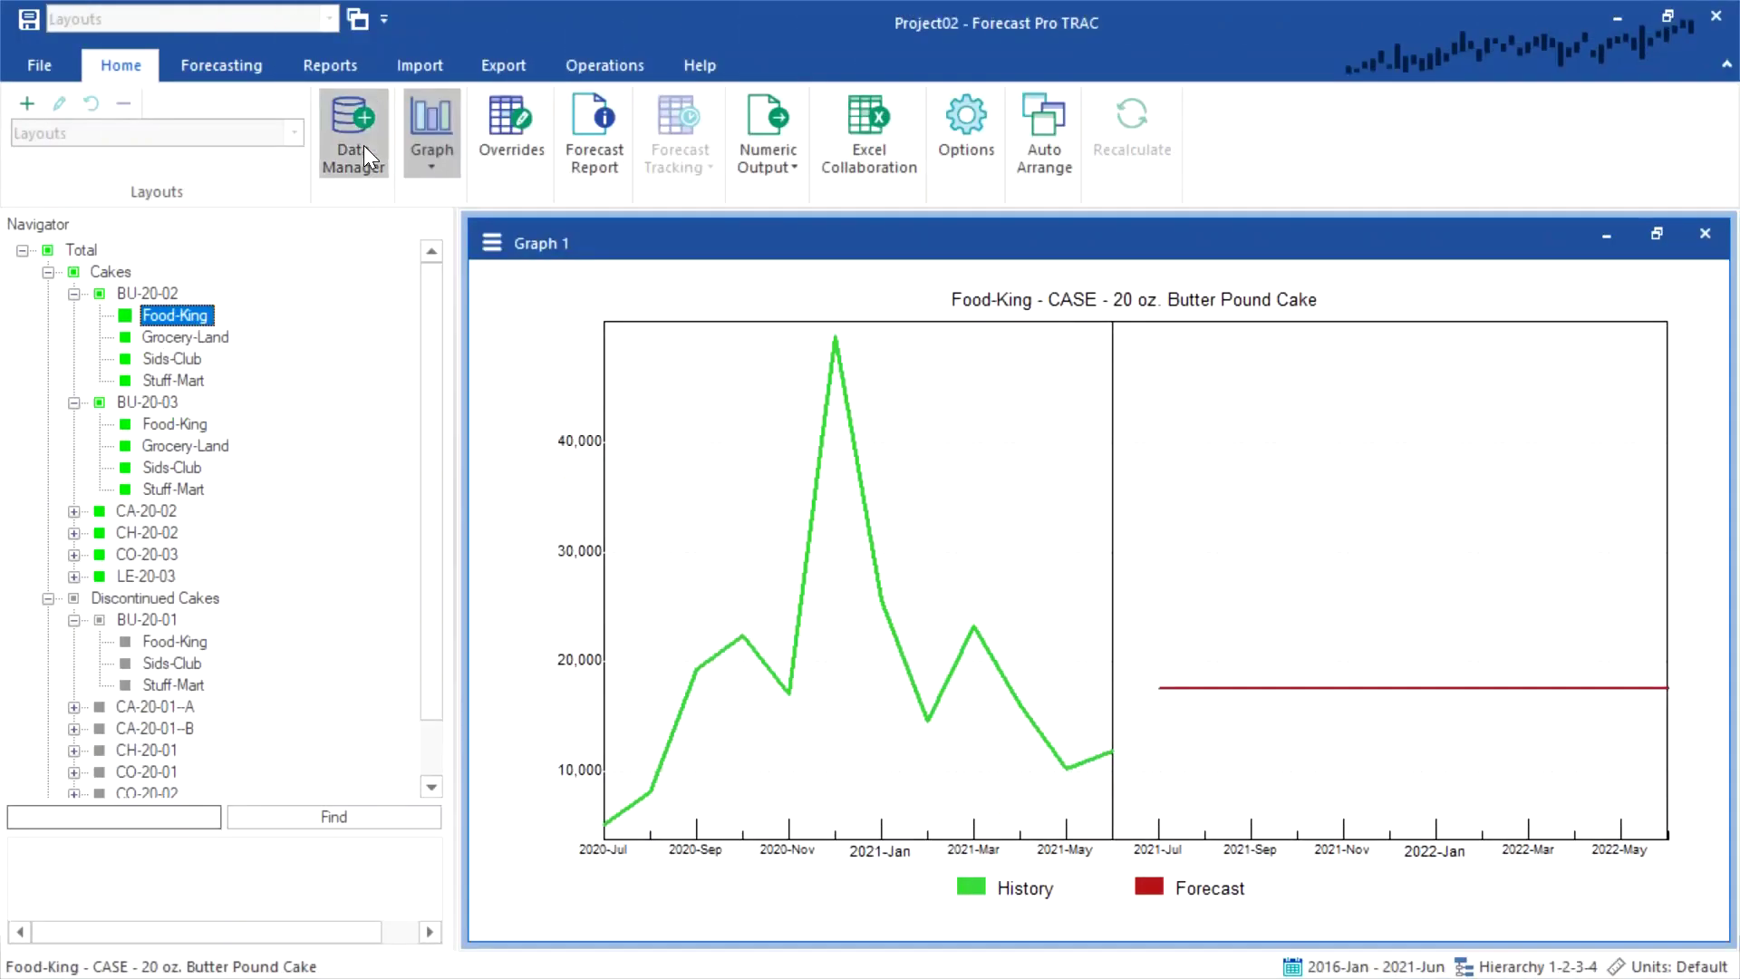
Step: Add 'Product Mapping Tutorial Part 2- Mapped History.xlsx' as Excel mapped history and refresh it
{"action": "left_click", "coordinate": [365, 156]}
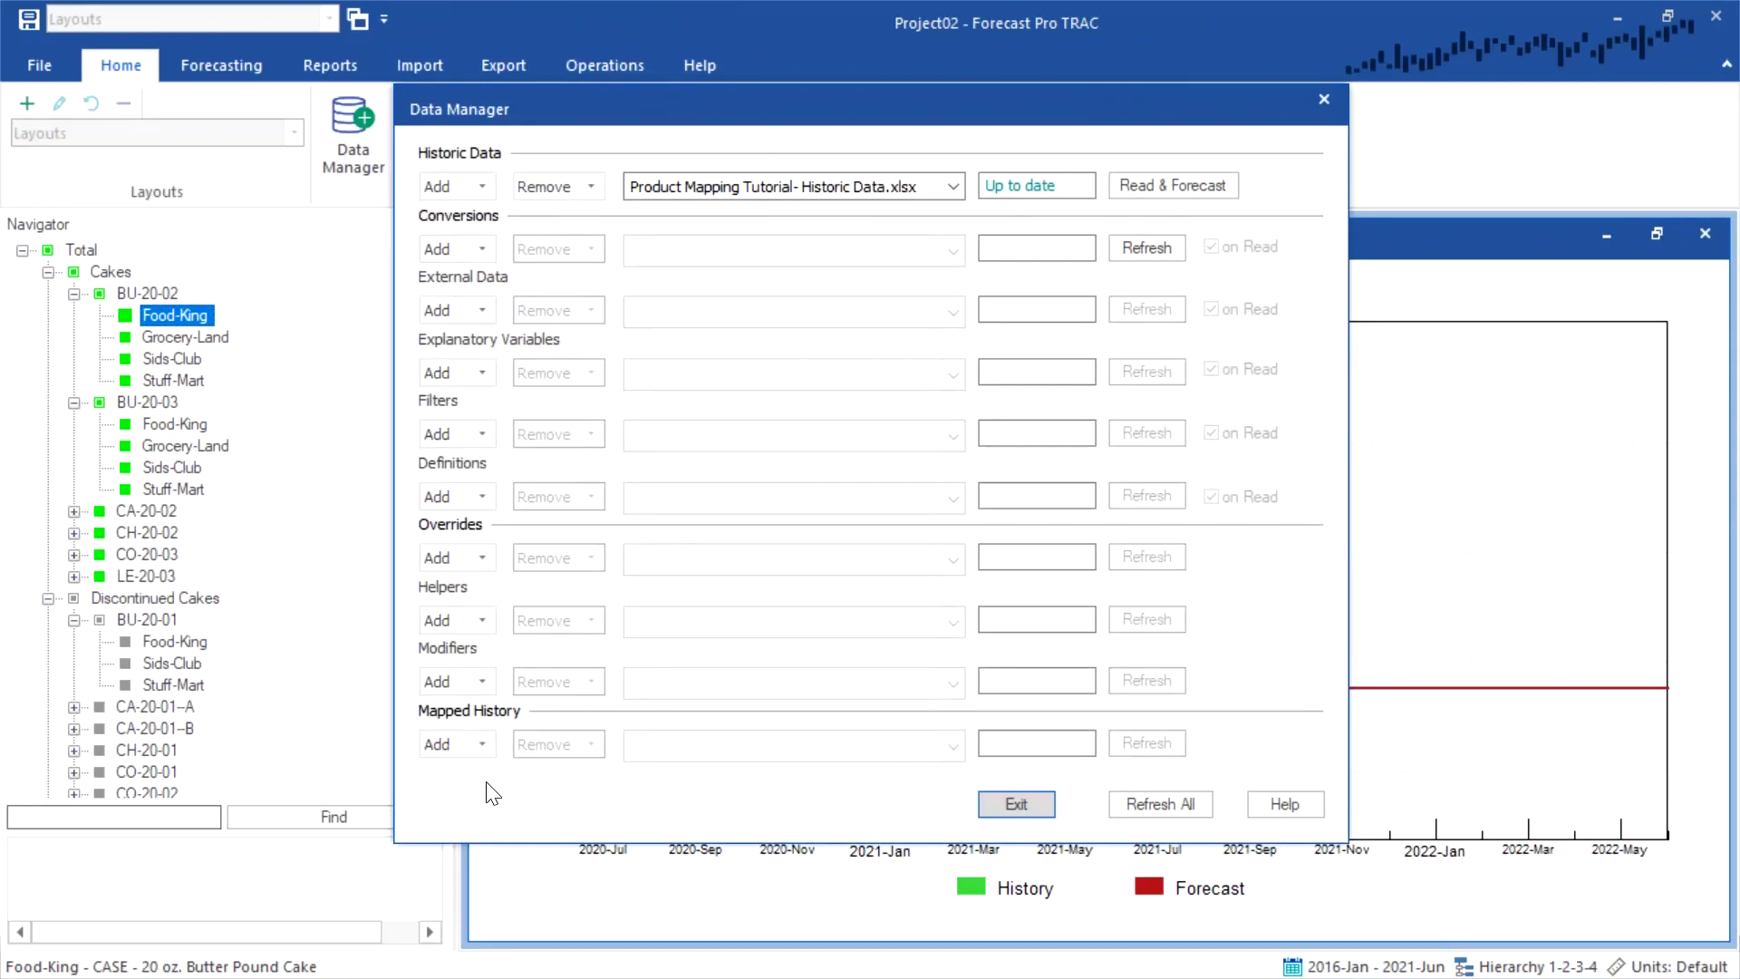
{"action": "left_click", "coordinate": [486, 745]}
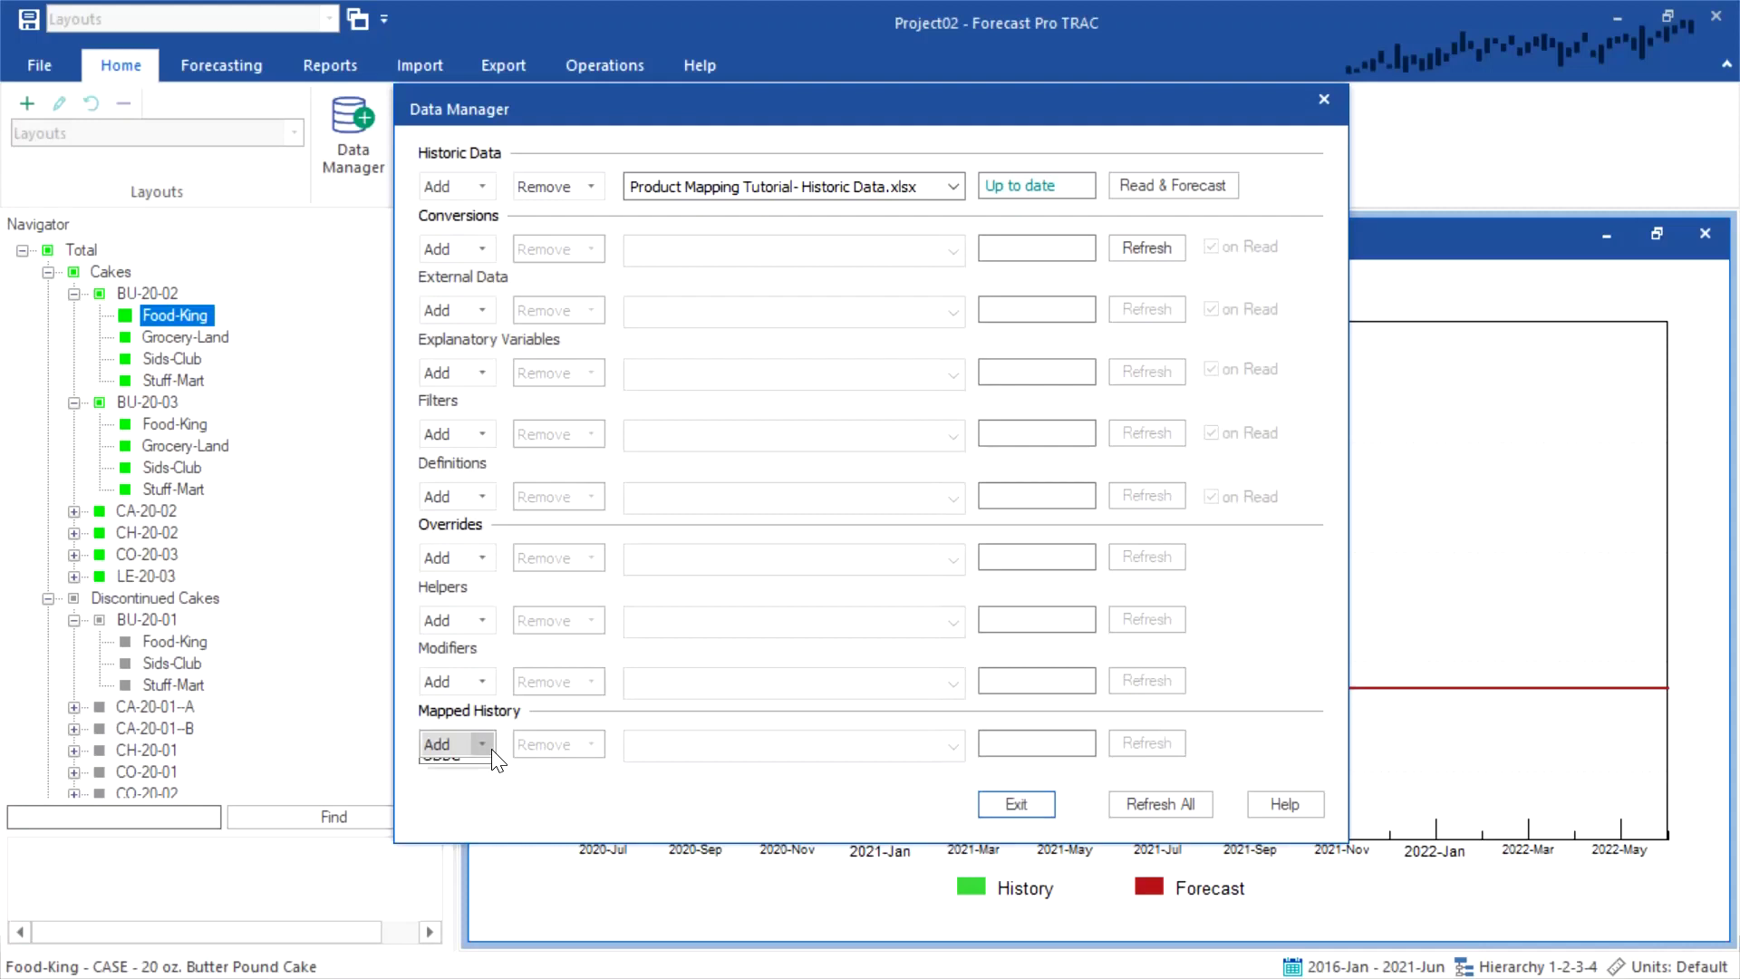
{"action": "left_click", "coordinate": [481, 781]}
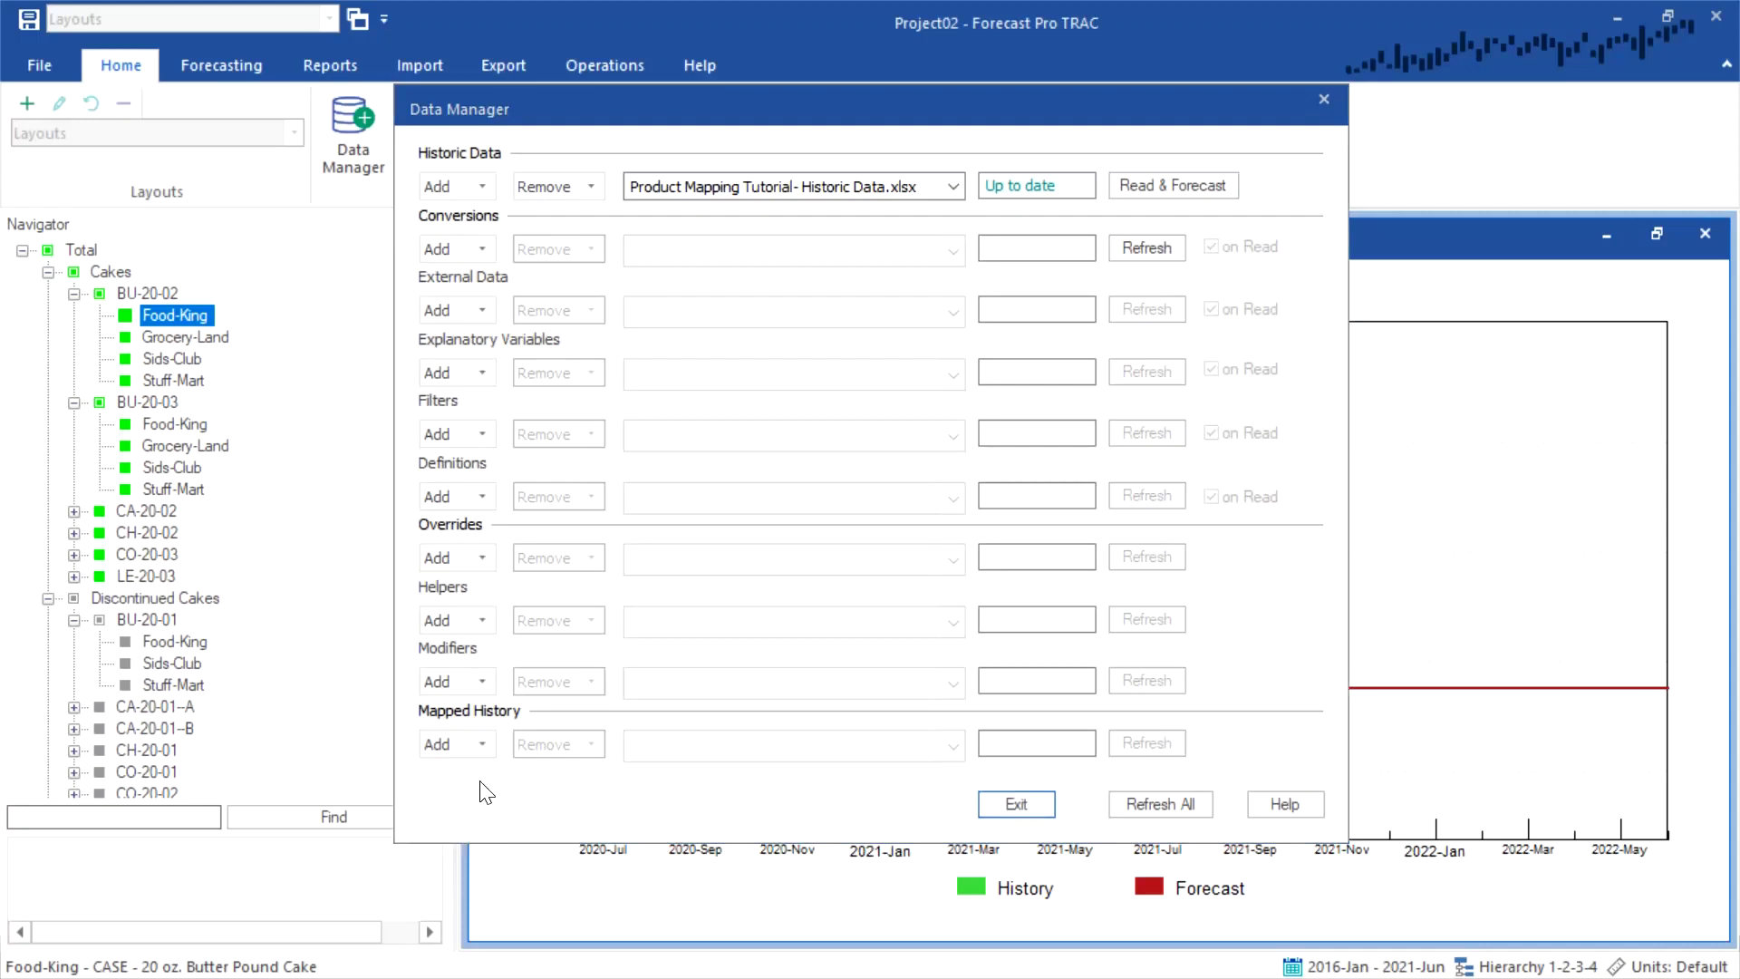
{"action": "left_click", "coordinate": [943, 396]}
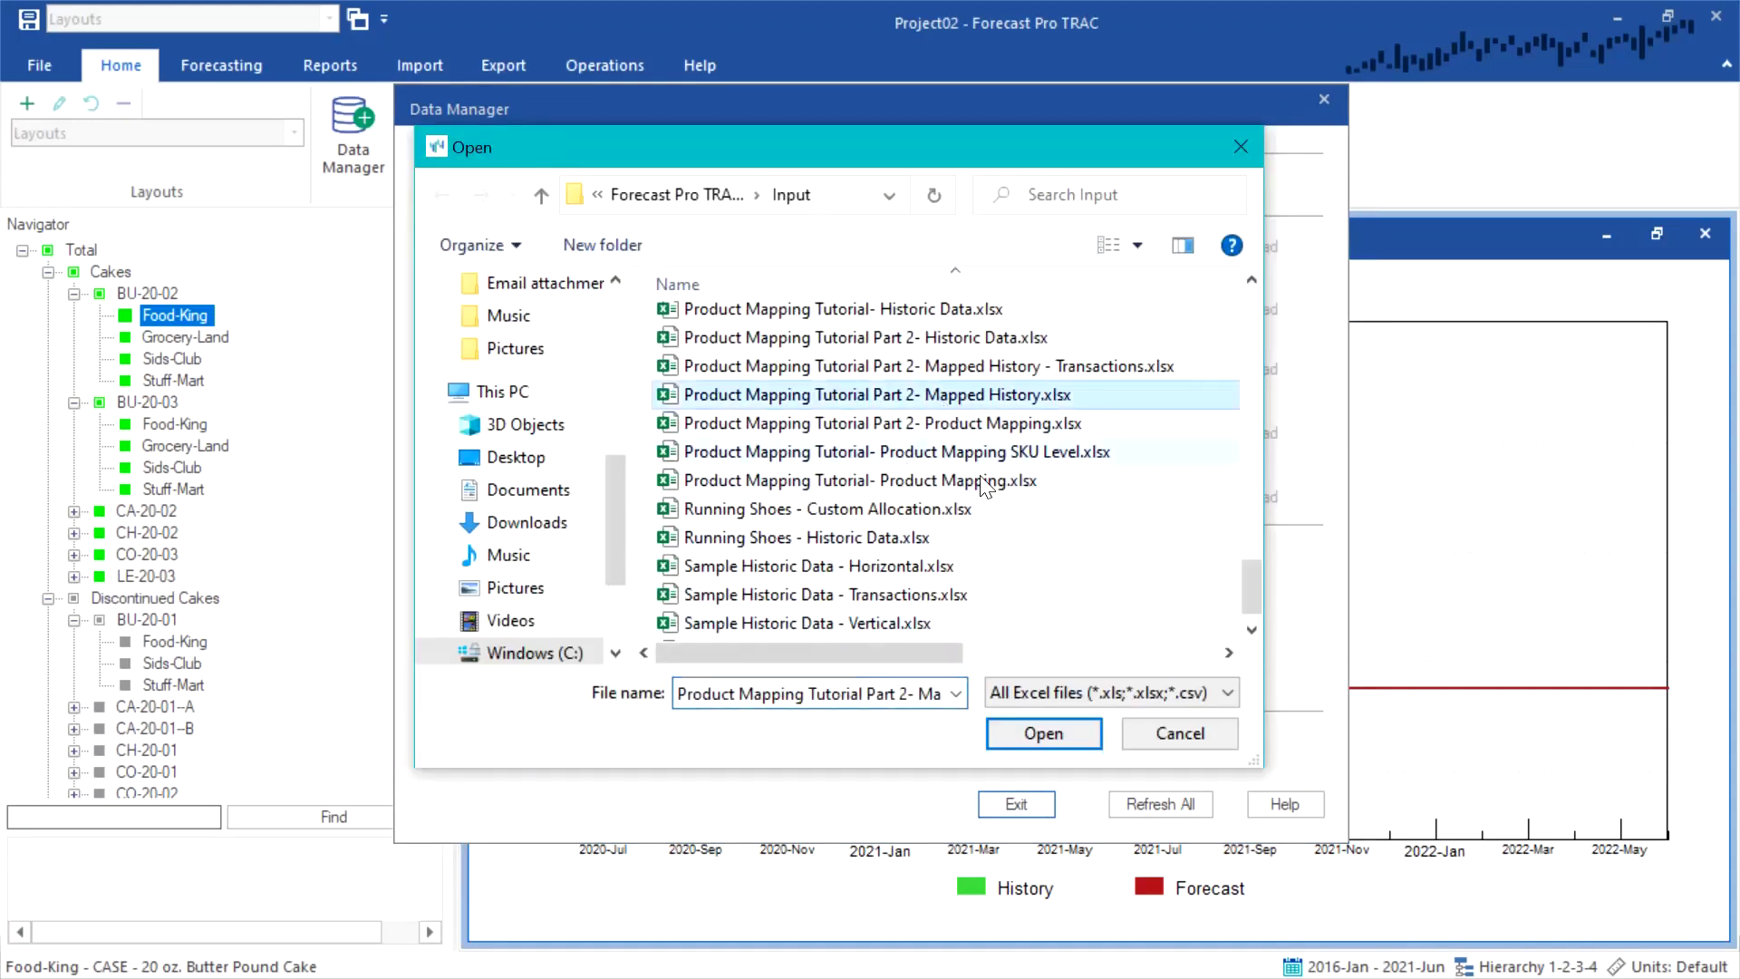
{"action": "left_click", "coordinate": [1029, 739]}
{"action": "left_click", "coordinate": [1146, 742]}
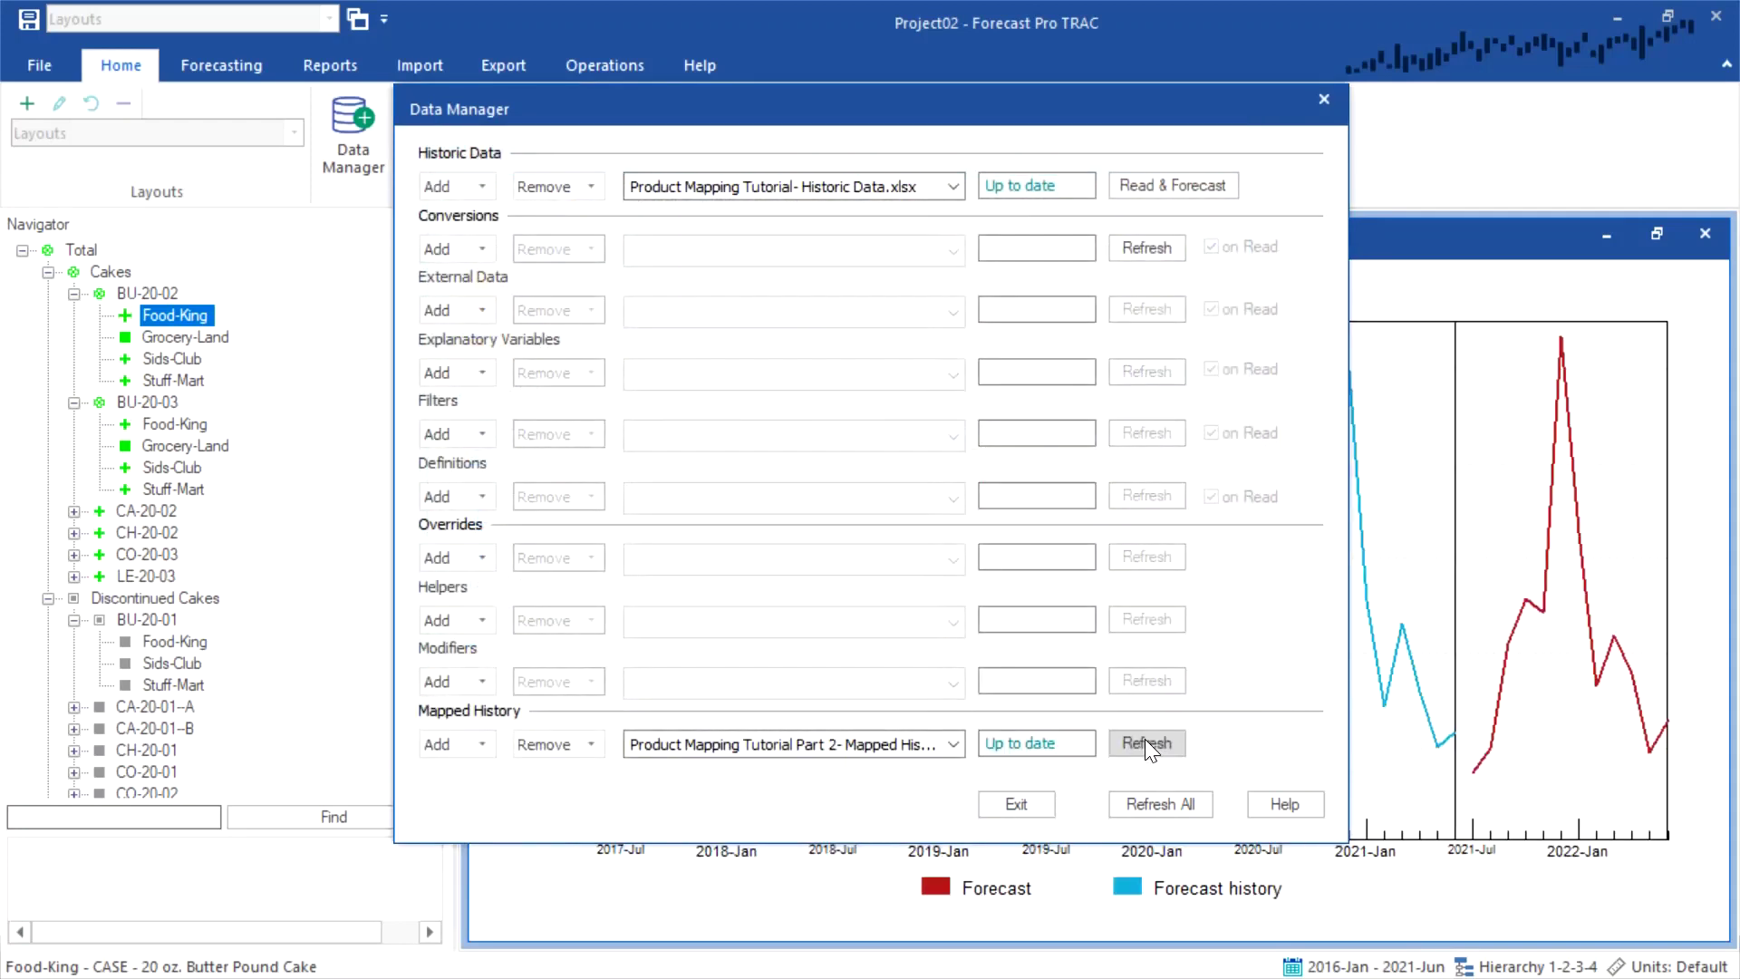
Step: Exit Data Manager and view graphs for the BU-20-02 and BU-20-03 customers, then CA-20-02
{"action": "left_click", "coordinate": [1001, 798]}
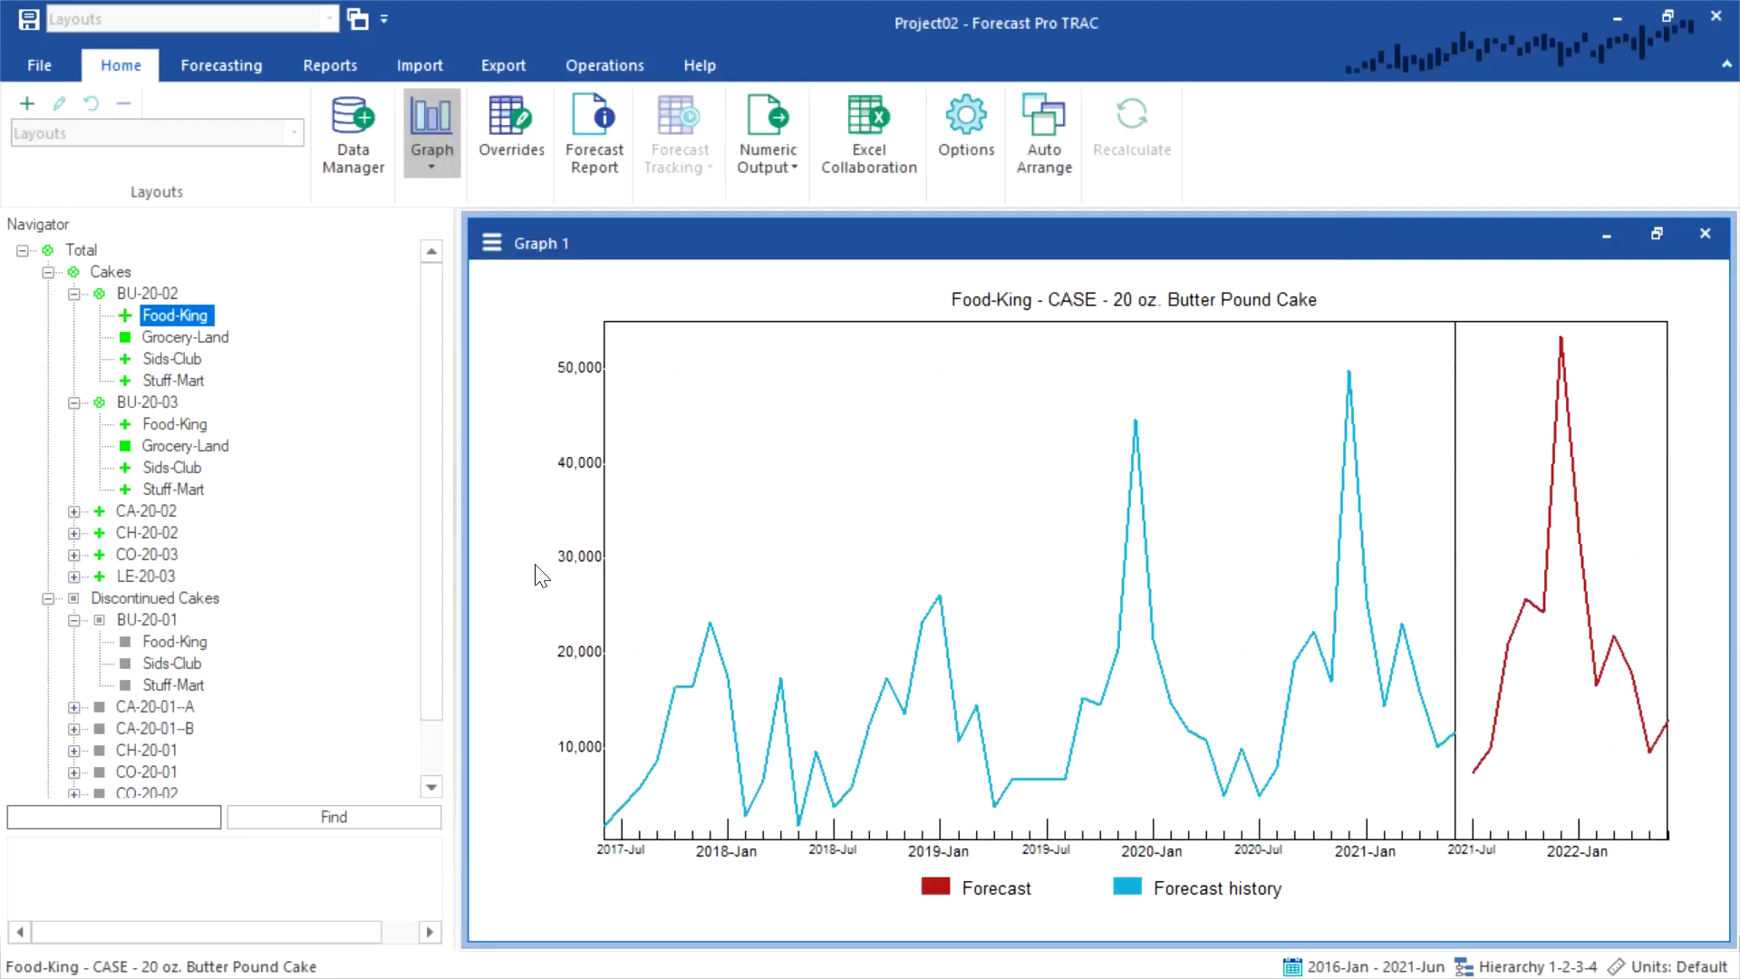
{"action": "left_click", "coordinate": [170, 359]}
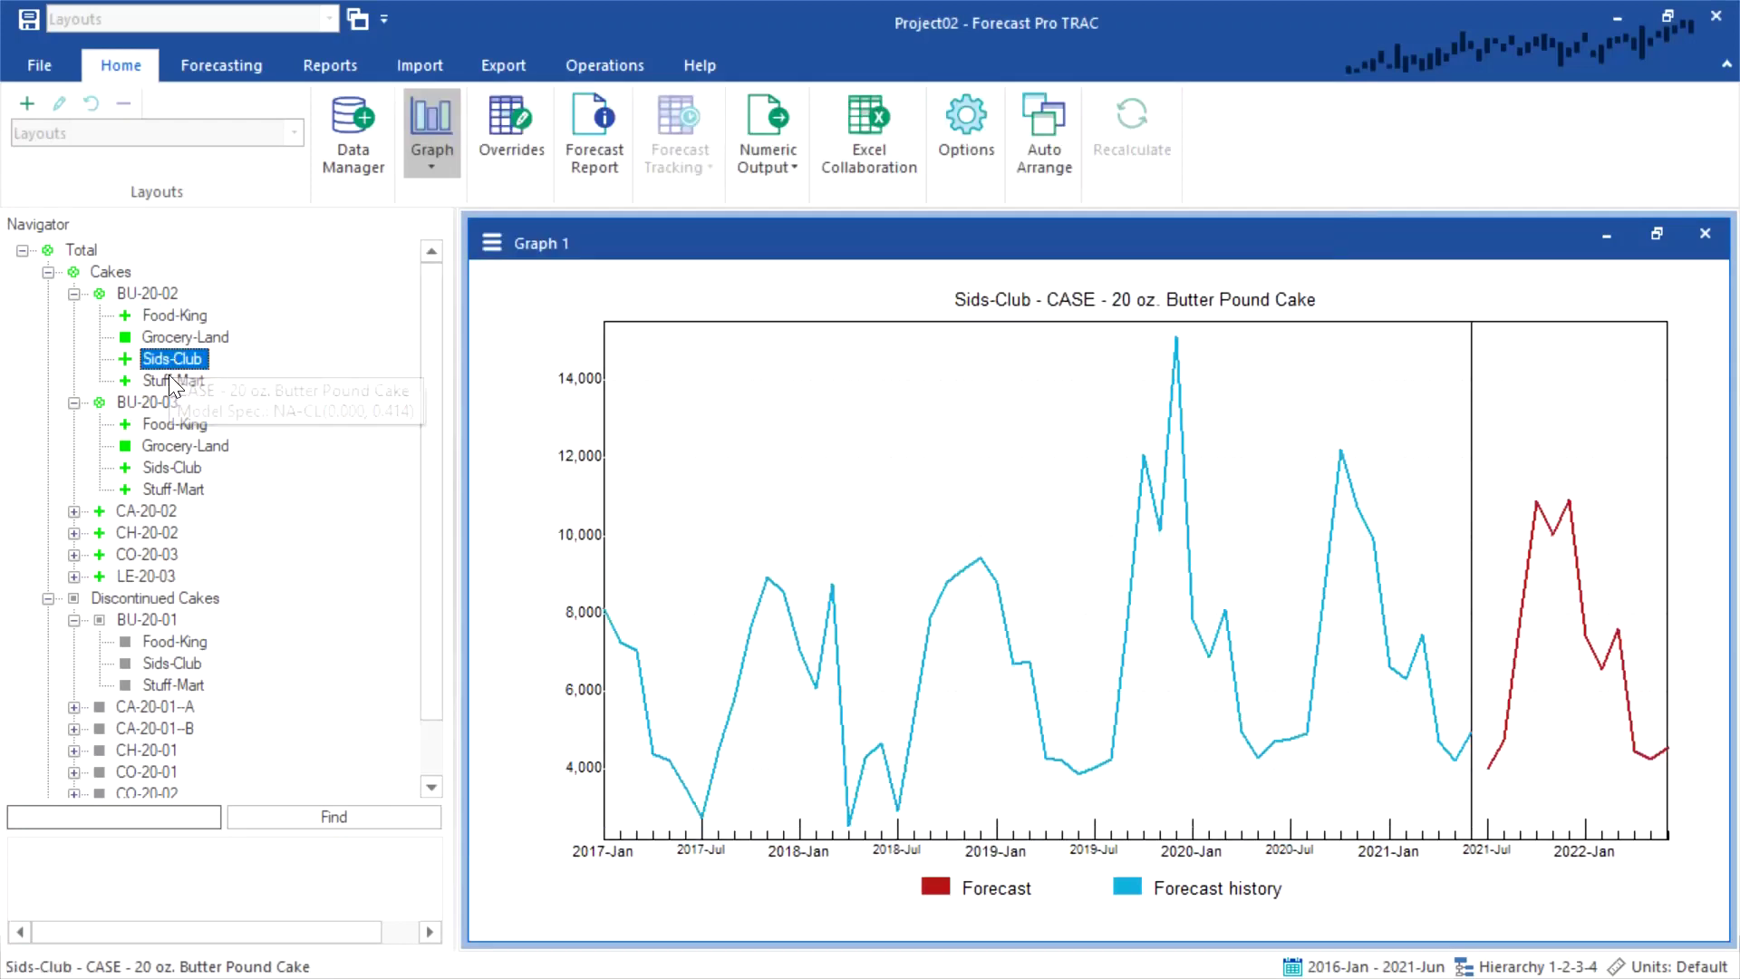
{"action": "left_click", "coordinate": [171, 379]}
{"action": "left_click", "coordinate": [172, 425]}
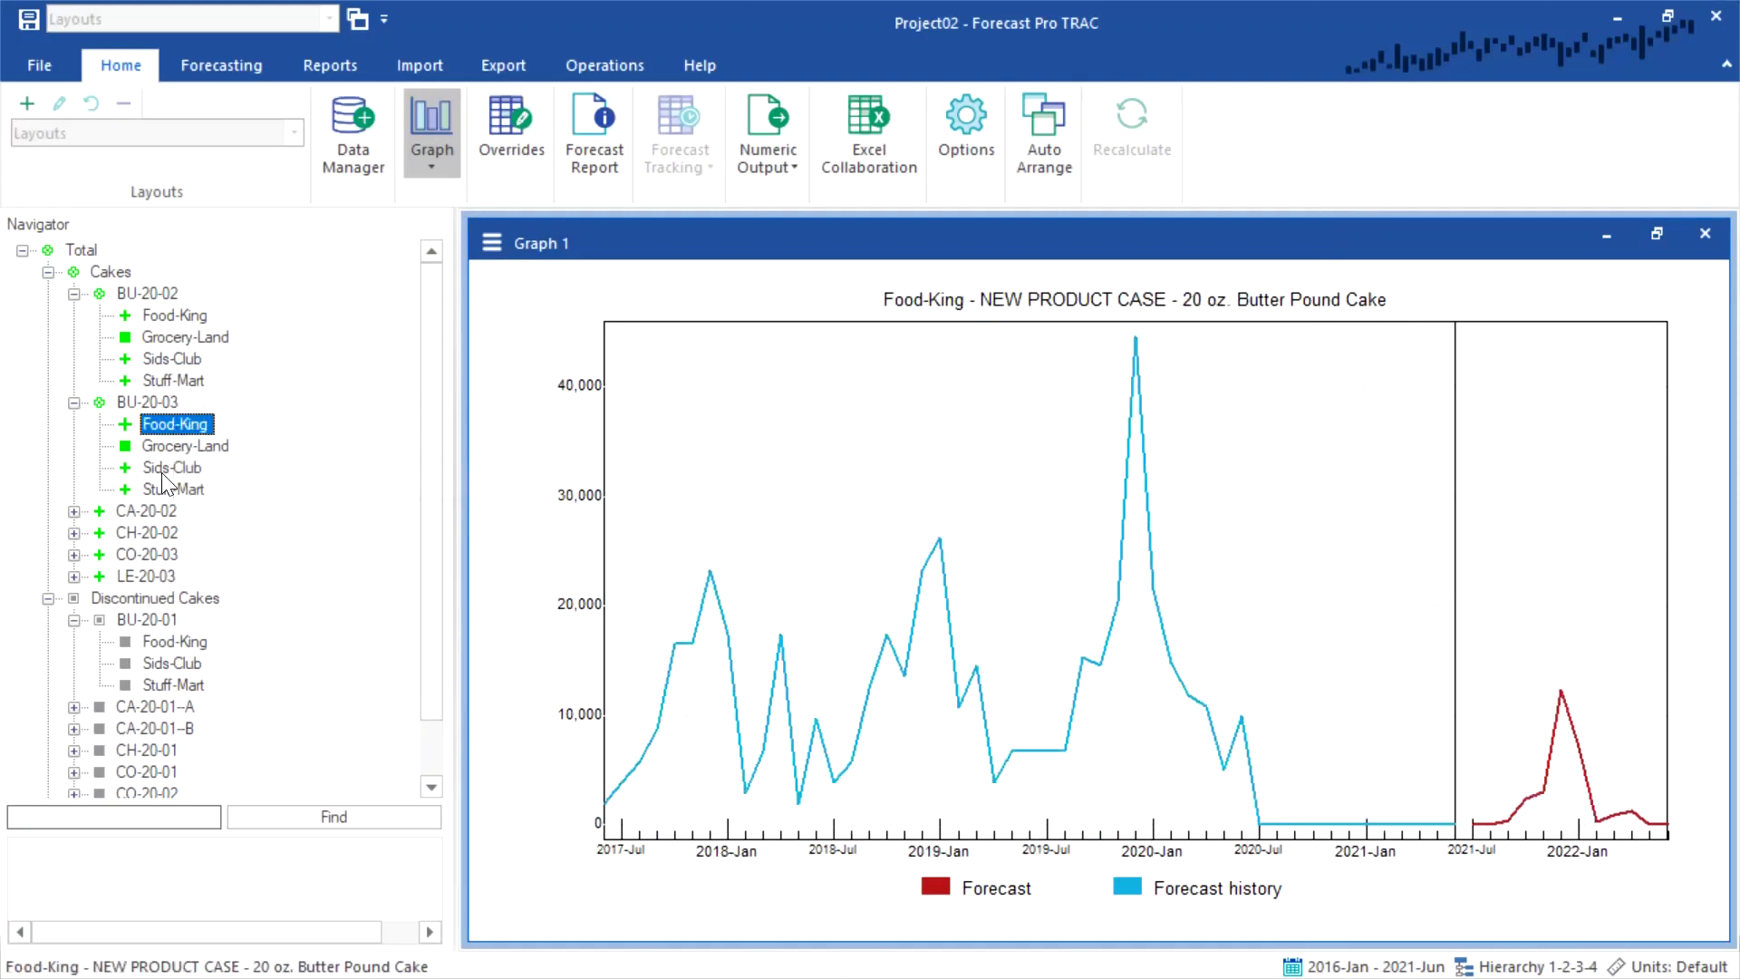
{"action": "left_click", "coordinate": [162, 468]}
{"action": "left_click", "coordinate": [161, 494]}
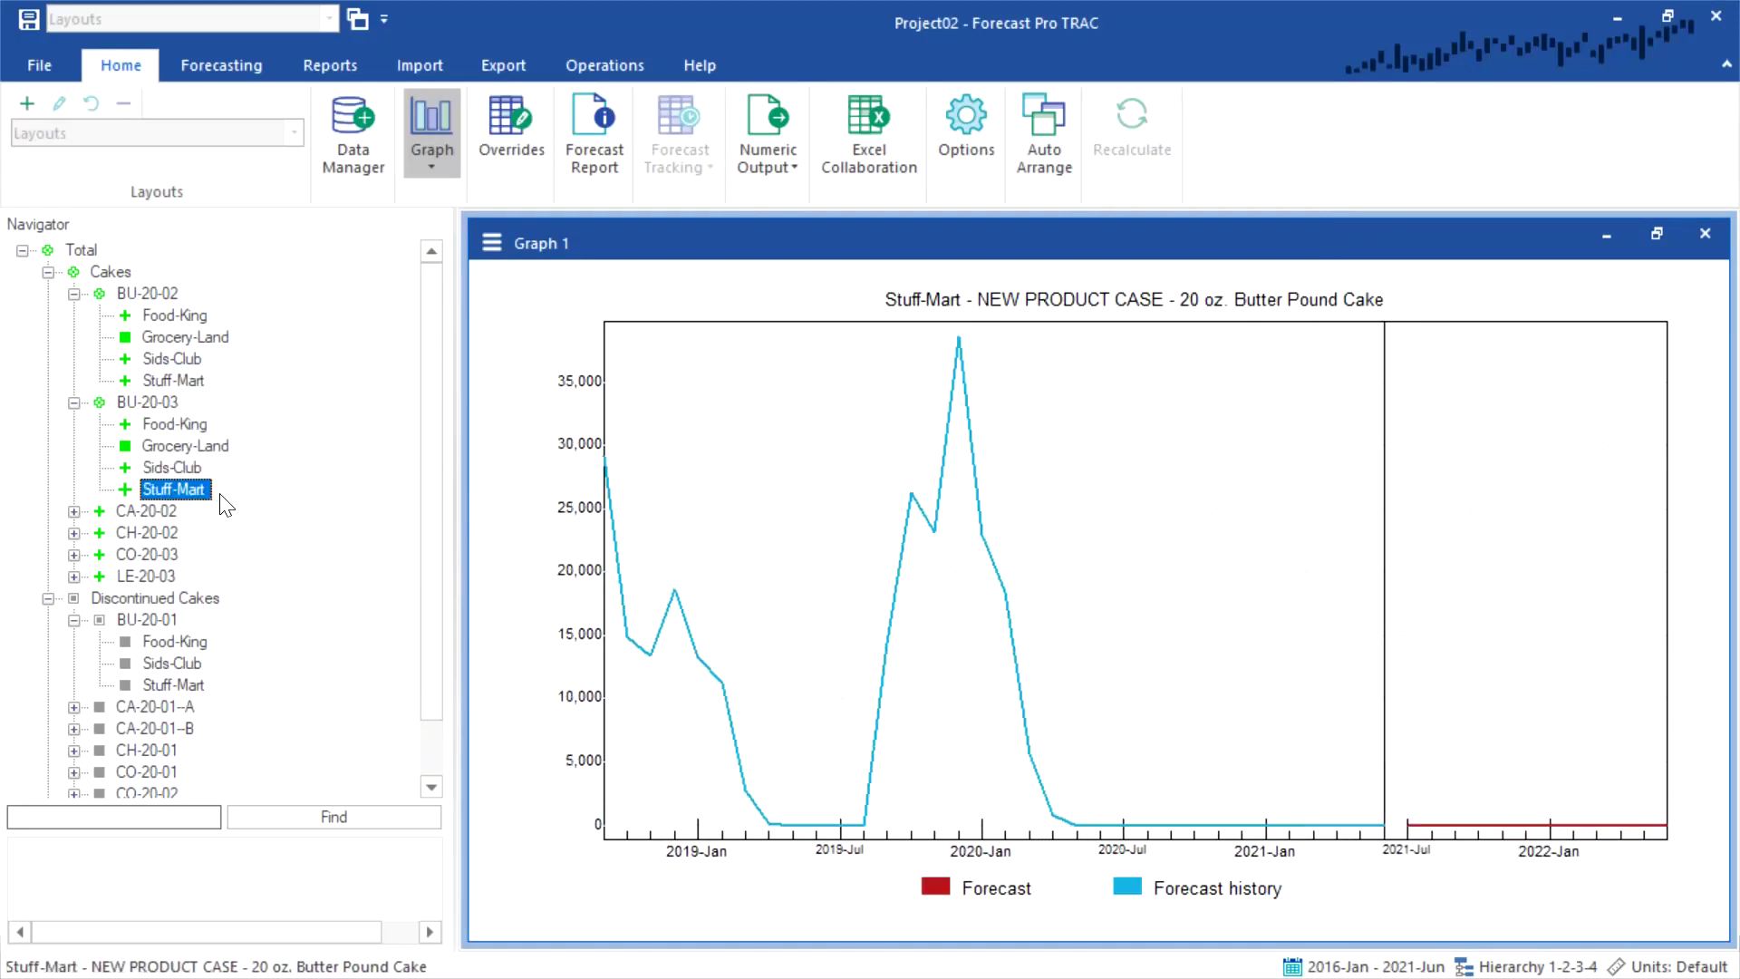
{"action": "left_click", "coordinate": [165, 514]}
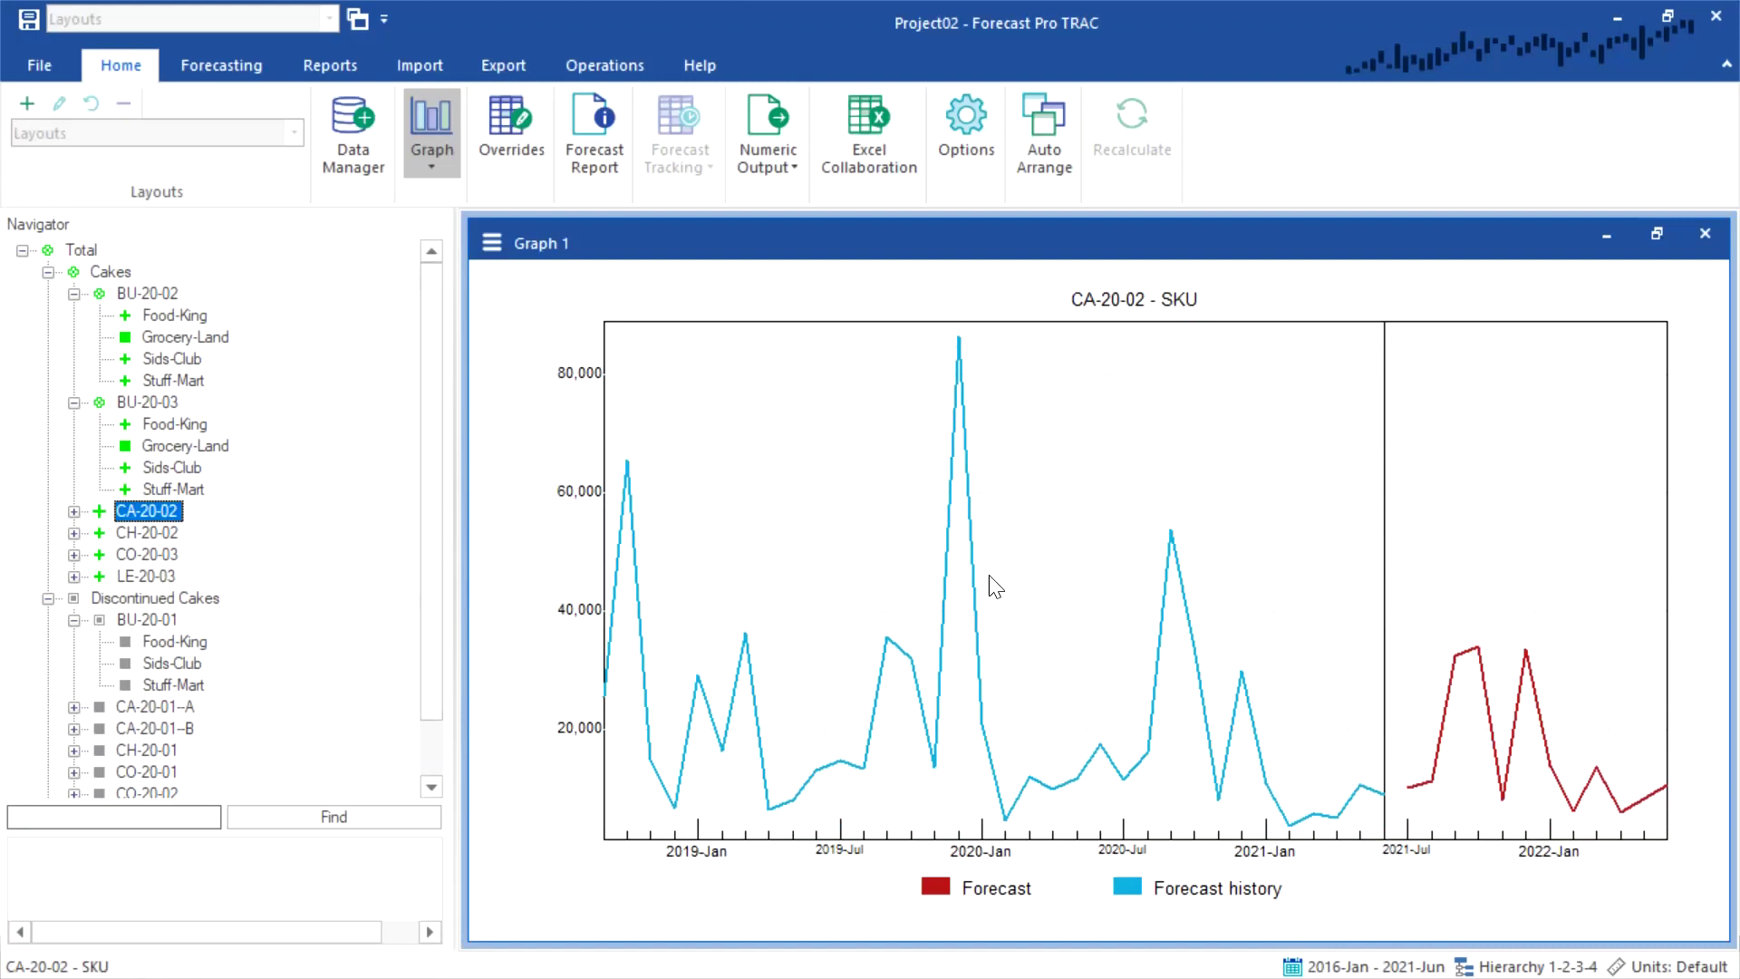